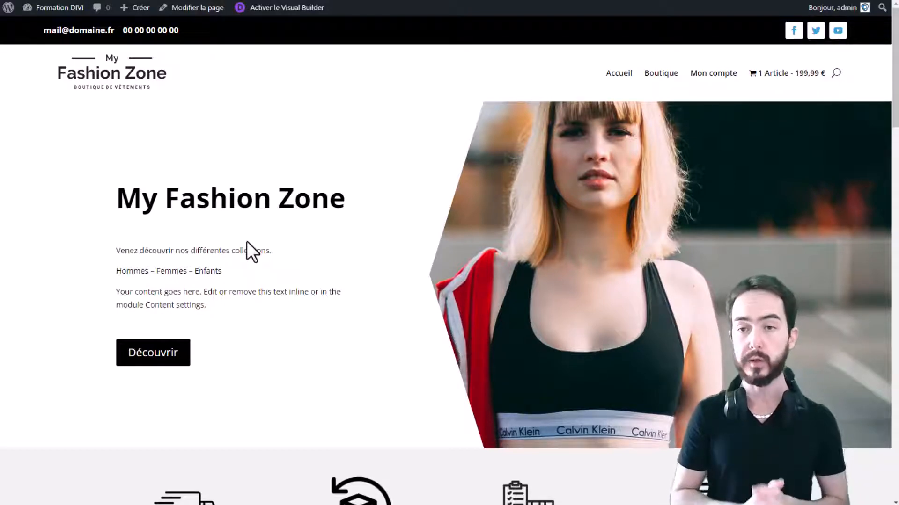
- Set the Mon compte page's Divi page template to "Pas de barre latérale" and update the page
{"action": "left_click", "coordinate": [711, 74]}
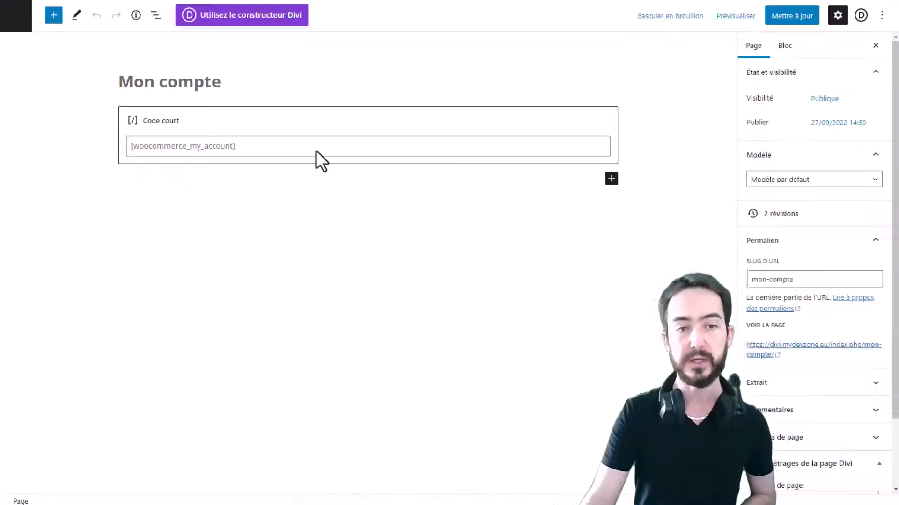
{"action": "scroll", "coordinate": [819, 225], "scroll_direction": "down", "scroll_amount": 4}
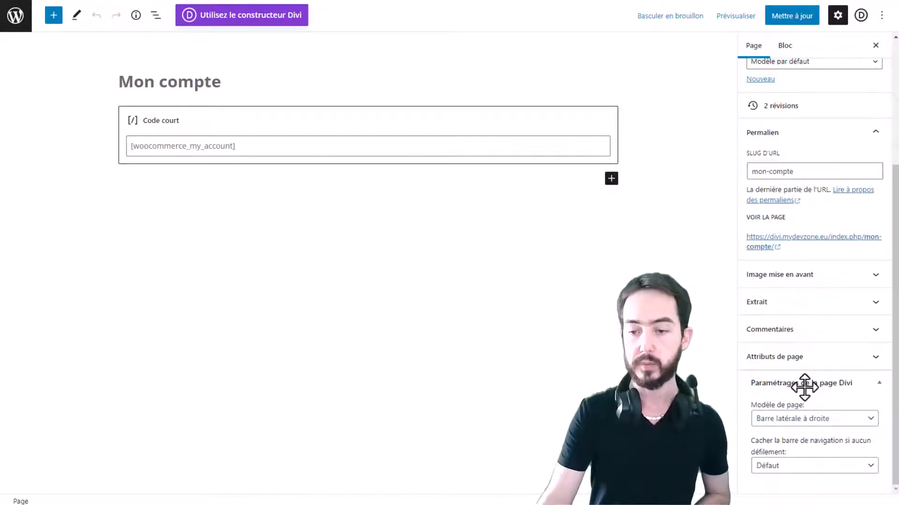
{"action": "left_click", "coordinate": [787, 420]}
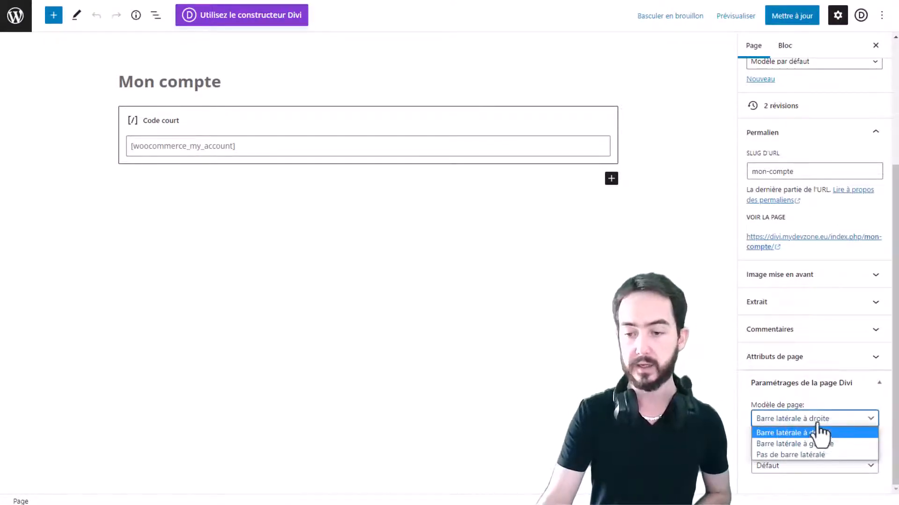
{"action": "left_click", "coordinate": [805, 454]}
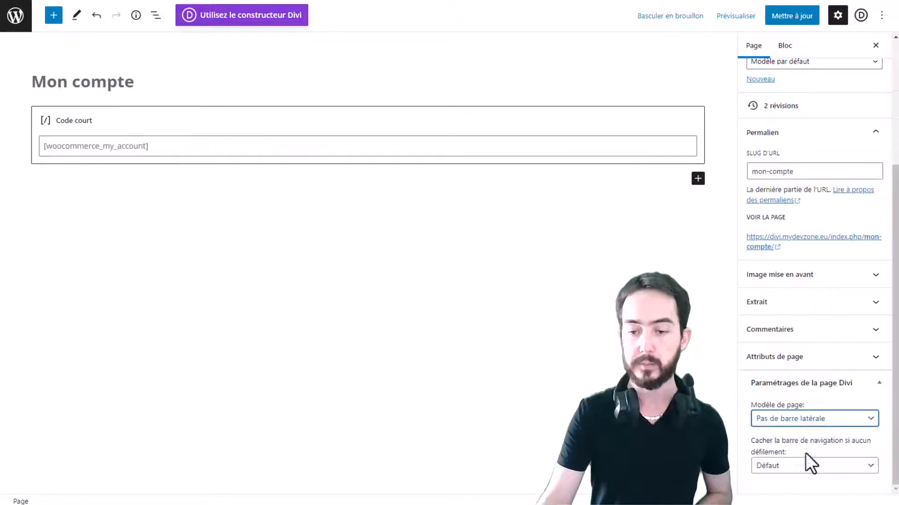
{"action": "left_click", "coordinate": [794, 17]}
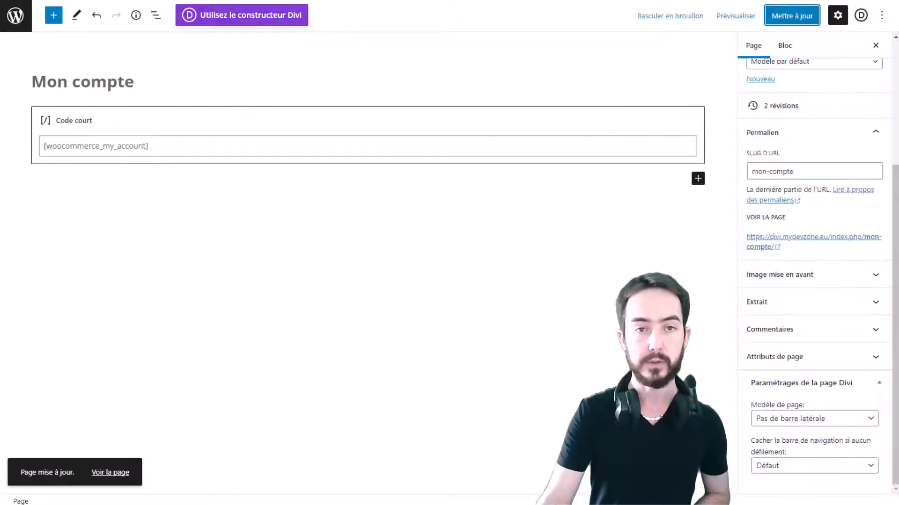
- Enable the Visual Builder on the Mon compte page and start building from its existing content
{"action": "left_click", "coordinate": [15, 15]}
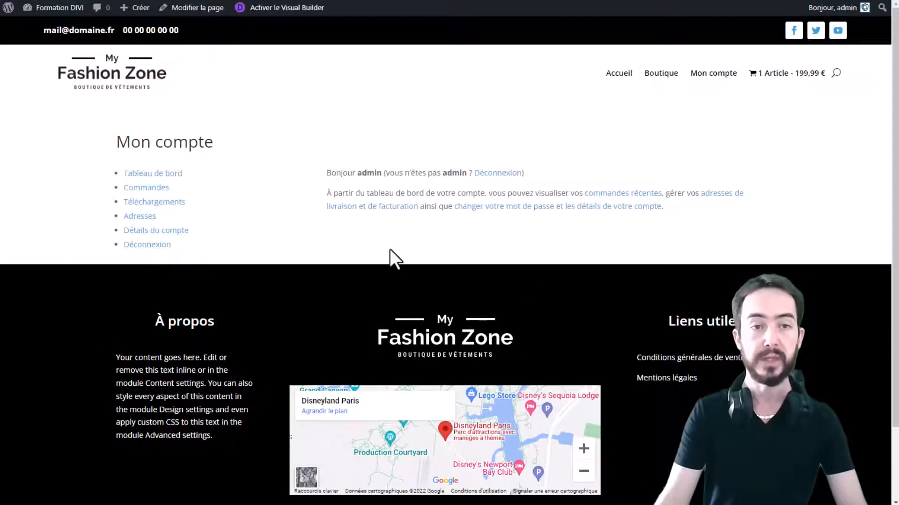
{"action": "left_click", "coordinate": [276, 12]}
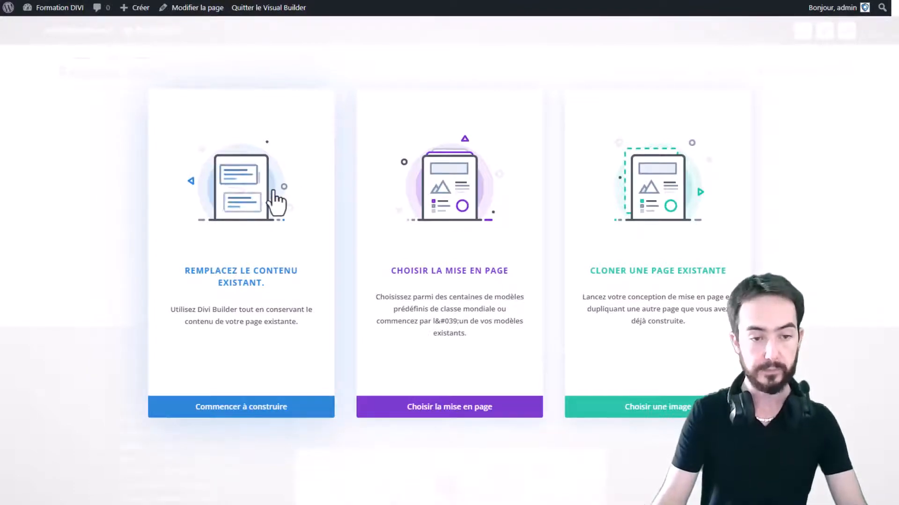
{"action": "left_click", "coordinate": [315, 403]}
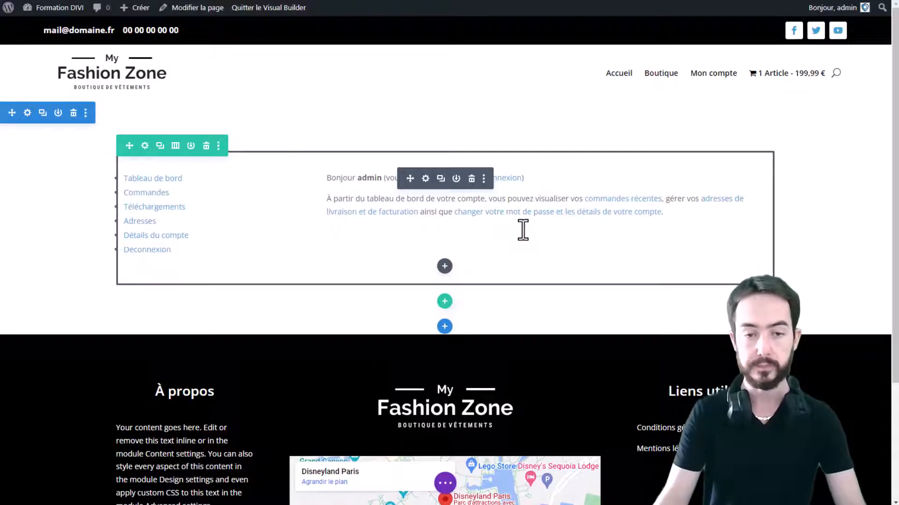
- Open the settings of the text module holding the account shortcode and review its content, style and sizing options
{"action": "left_click", "coordinate": [424, 178]}
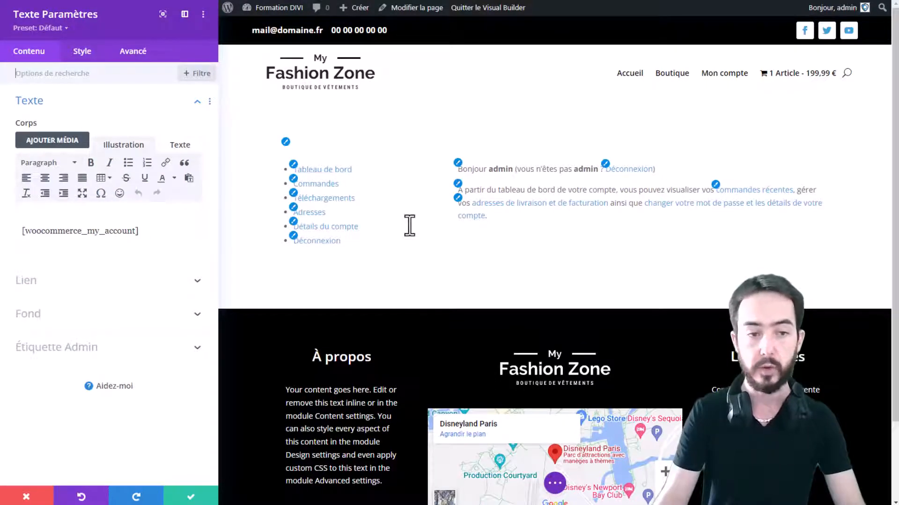
{"action": "left_click", "coordinate": [91, 57]}
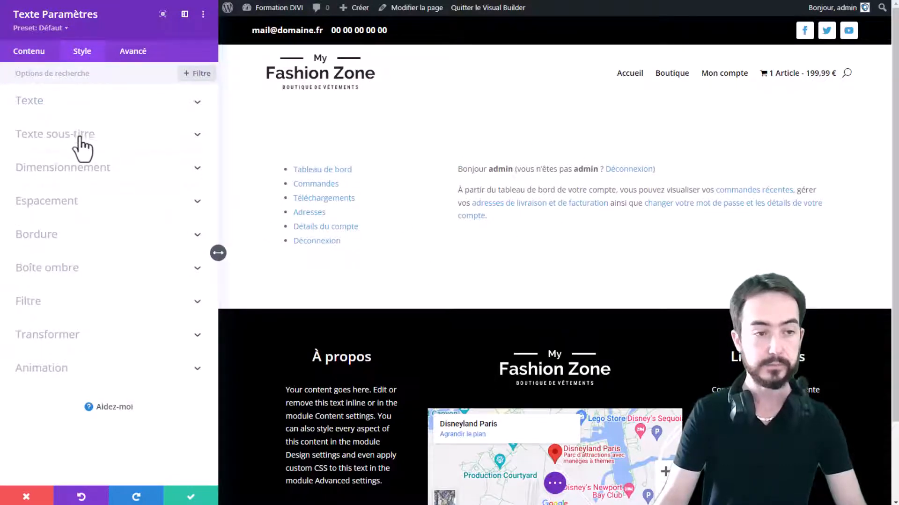
{"action": "left_click", "coordinate": [113, 167]}
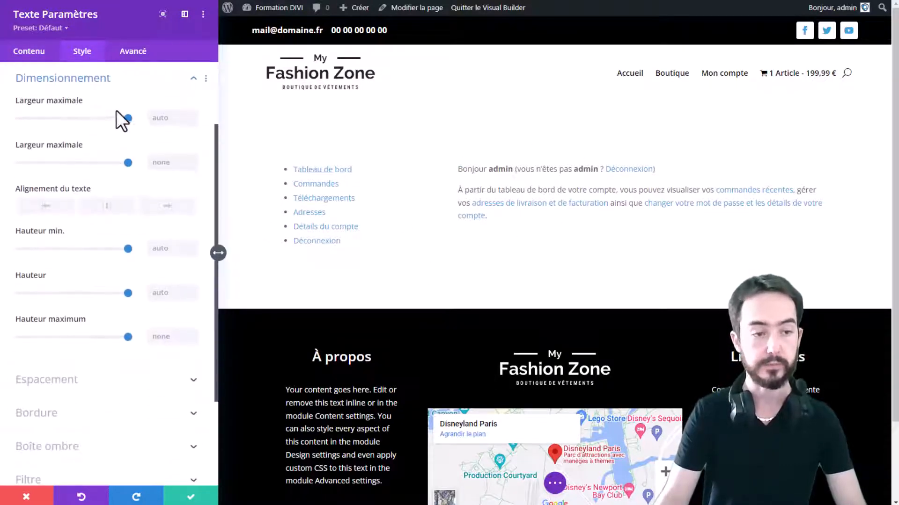
{"action": "left_click", "coordinate": [129, 89]}
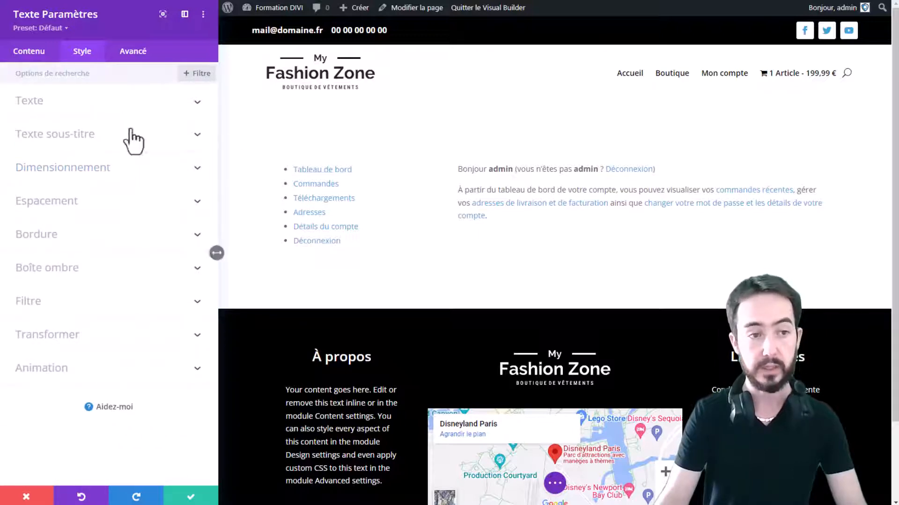
{"action": "left_click", "coordinate": [38, 52]}
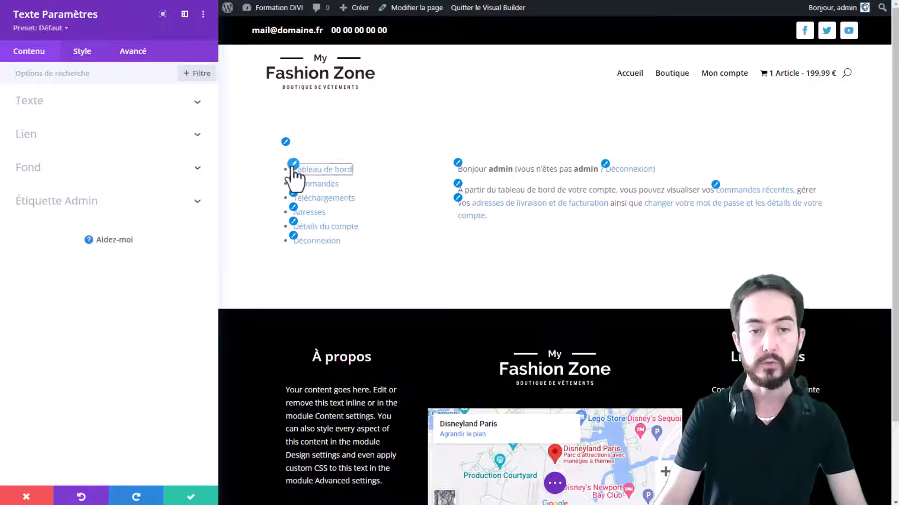
- Try orange and purple text colours on the account text module, then discard the changes
{"action": "left_click", "coordinate": [290, 154]}
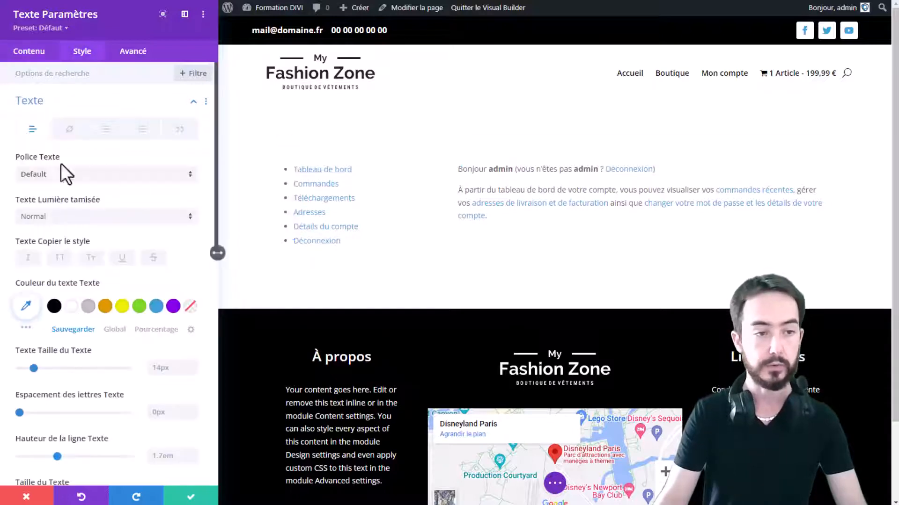
{"action": "left_click", "coordinate": [101, 309]}
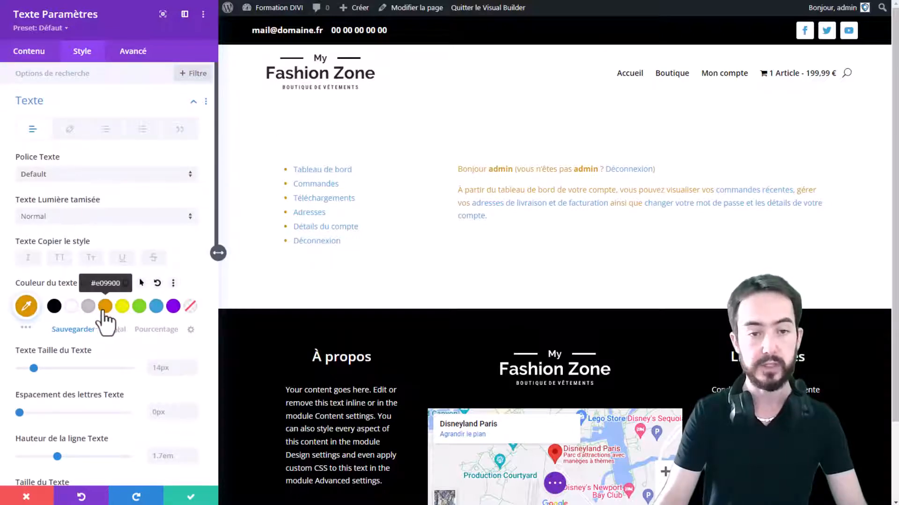
{"action": "left_click", "coordinate": [156, 306]}
{"action": "left_click", "coordinate": [173, 306]}
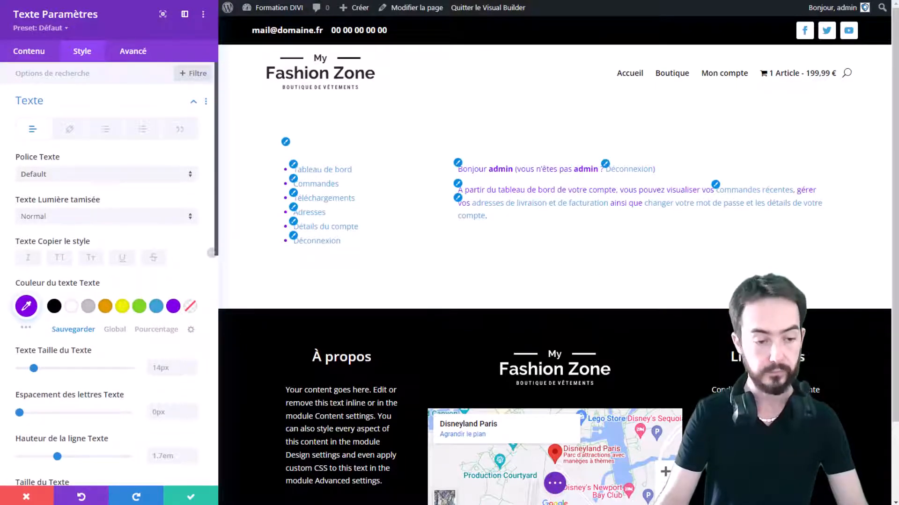
{"action": "left_click", "coordinate": [22, 499]}
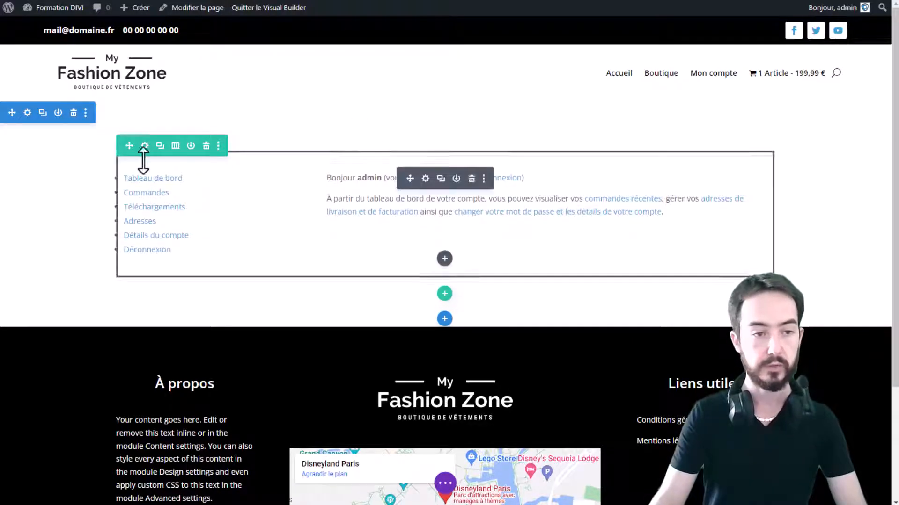
- Add a row with six equal columns to the section and move it above the account content
{"action": "left_click", "coordinate": [445, 293]}
{"action": "left_click", "coordinate": [377, 119]}
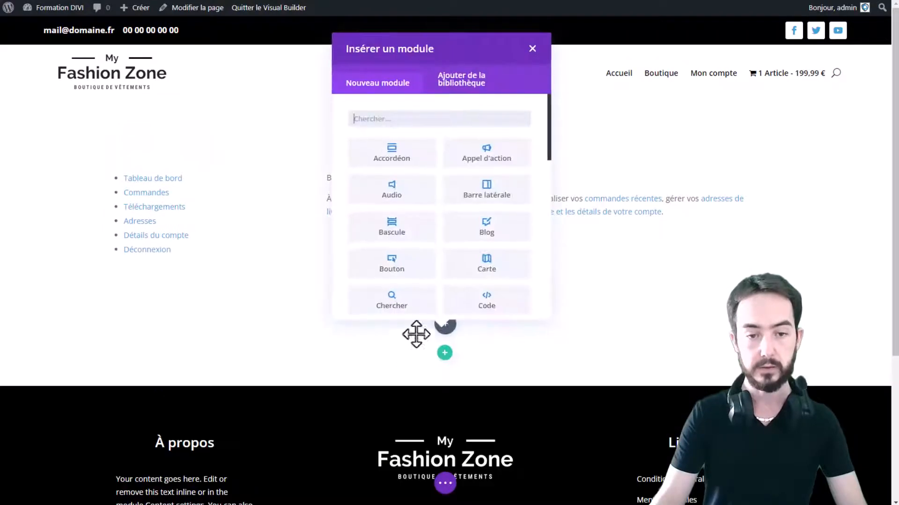
{"action": "left_click", "coordinate": [534, 49]}
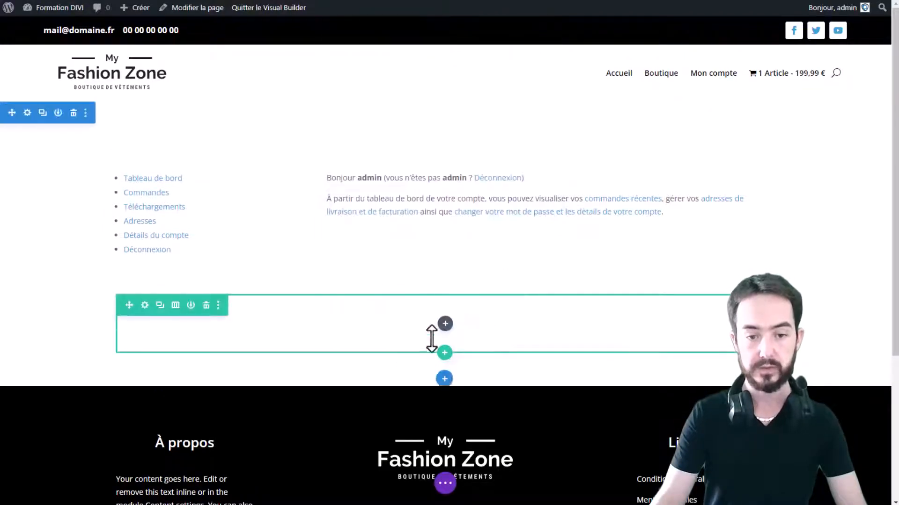
{"action": "left_click", "coordinate": [175, 306]}
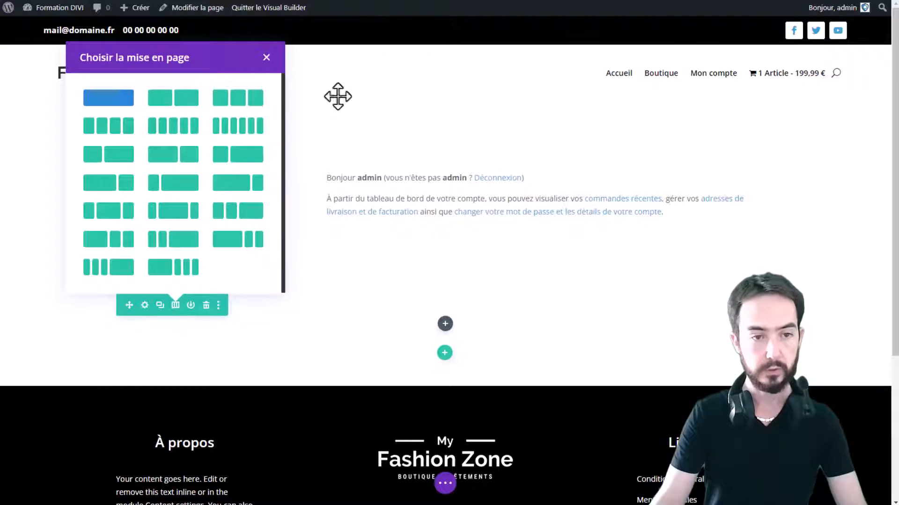
{"action": "left_click", "coordinate": [266, 57]}
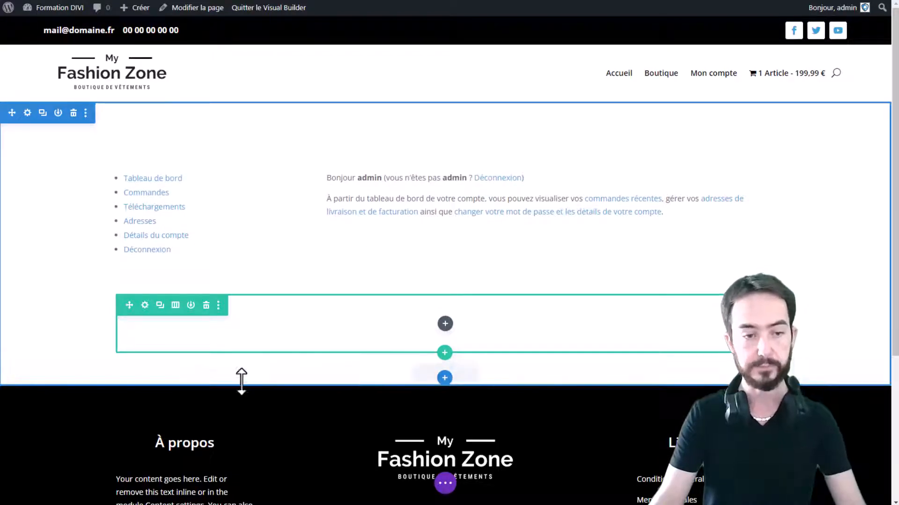
{"action": "left_click", "coordinate": [175, 306]}
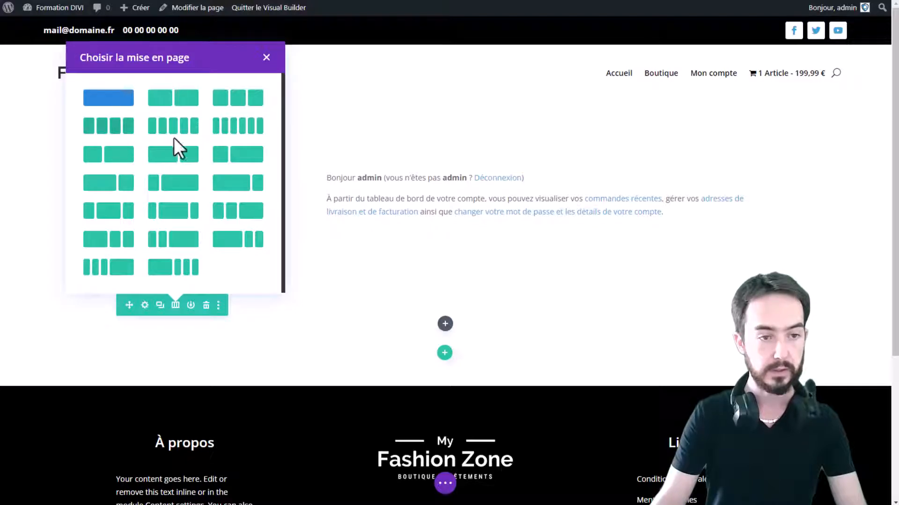
{"action": "left_click", "coordinate": [244, 128]}
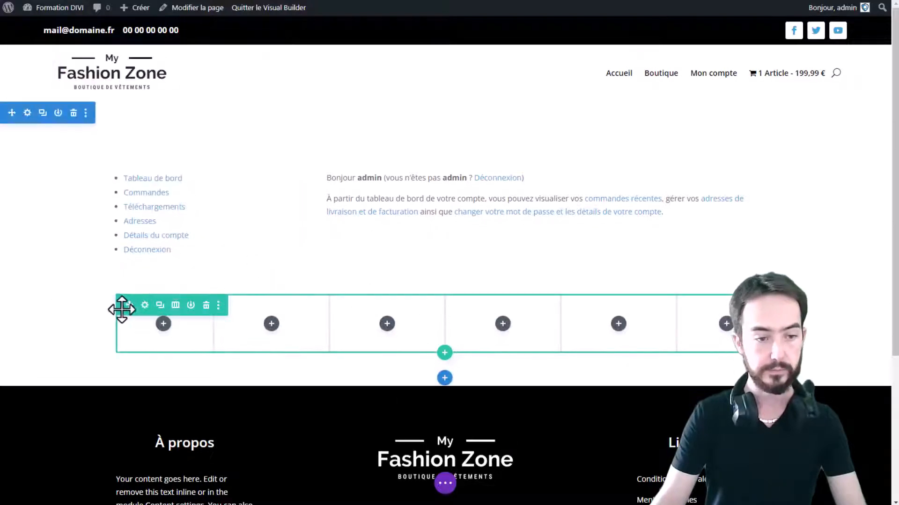
{"action": "left_click_drag", "start_coordinate": [129, 305], "coordinate": [173, 157]}
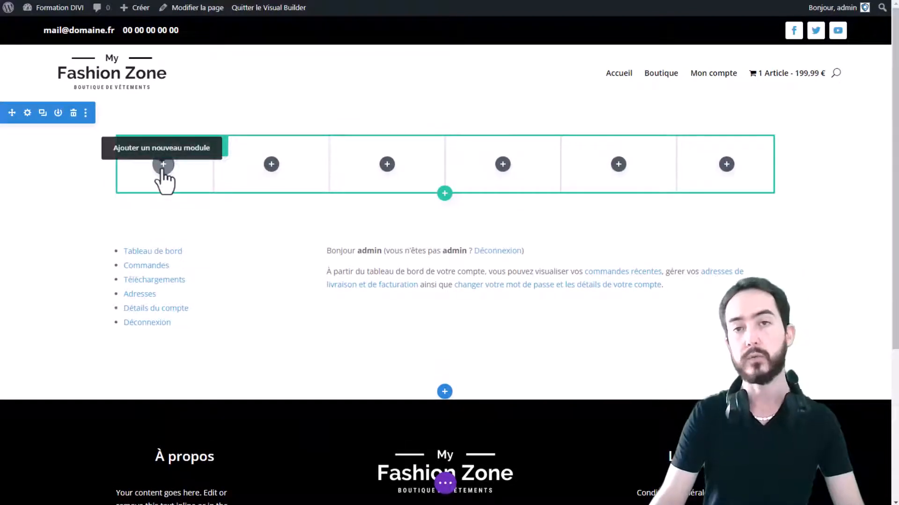
- Insert a text module in the new row's first column and replace its placeholder with "Tableau de bord"
{"action": "left_click", "coordinate": [163, 165]}
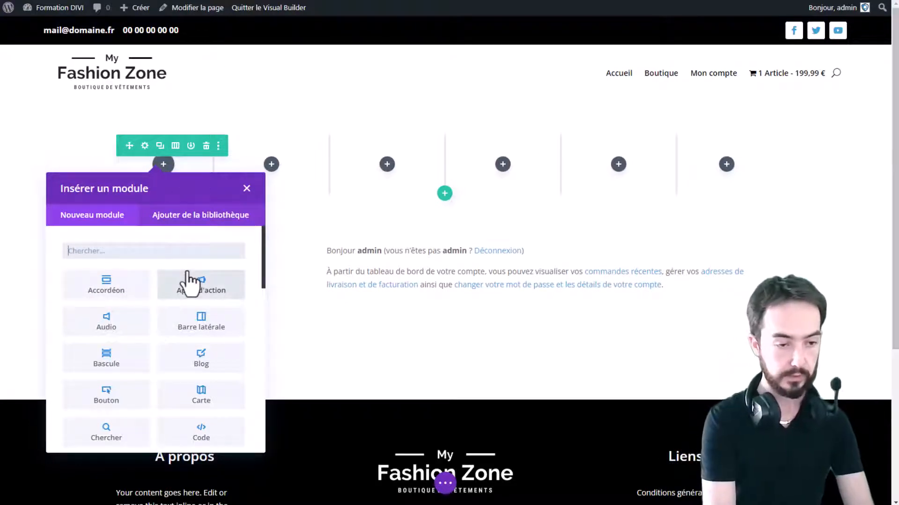
{"action": "type", "text": "te"}
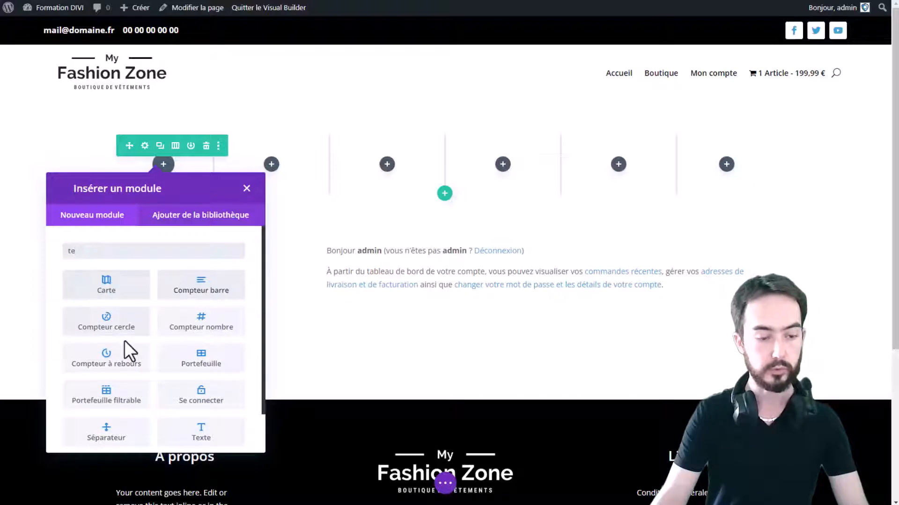
{"action": "type", "text": "x"}
{"action": "left_click", "coordinate": [112, 301]}
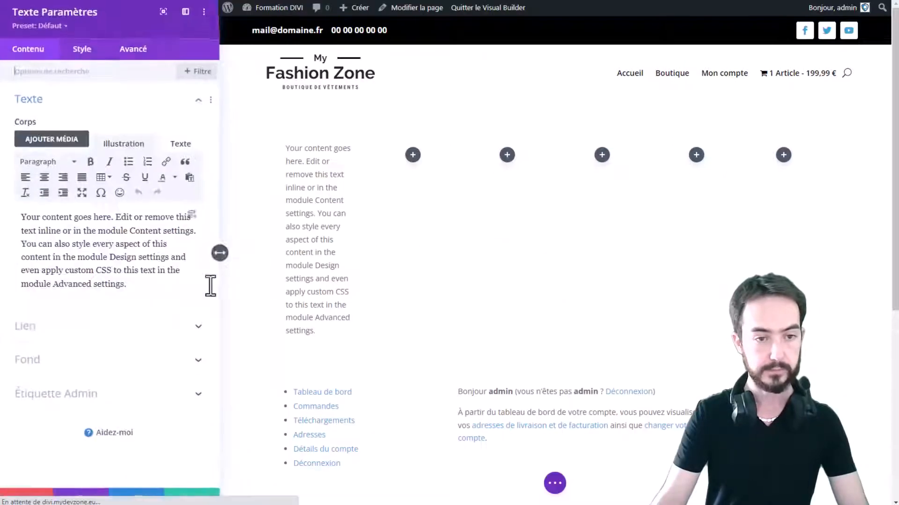
{"action": "triple_click", "coordinate": [314, 214]}
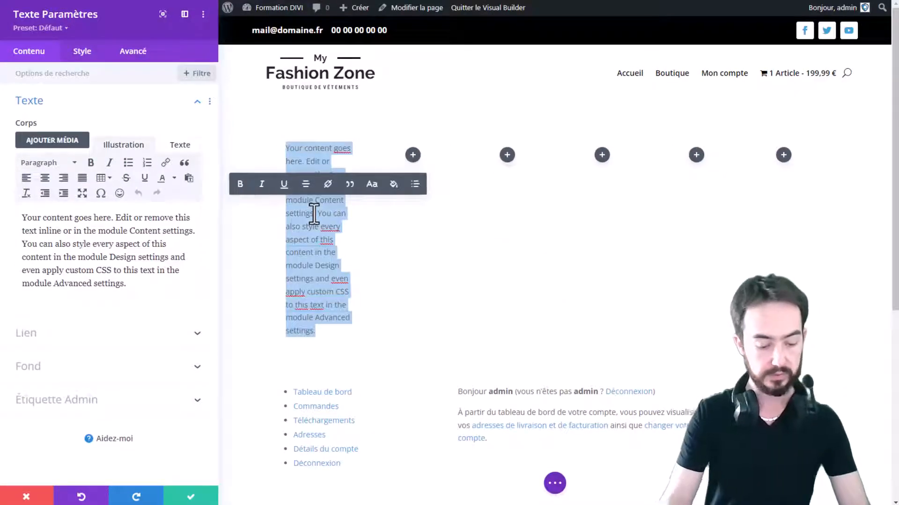
{"action": "type", "text": "Tableau de bord"}
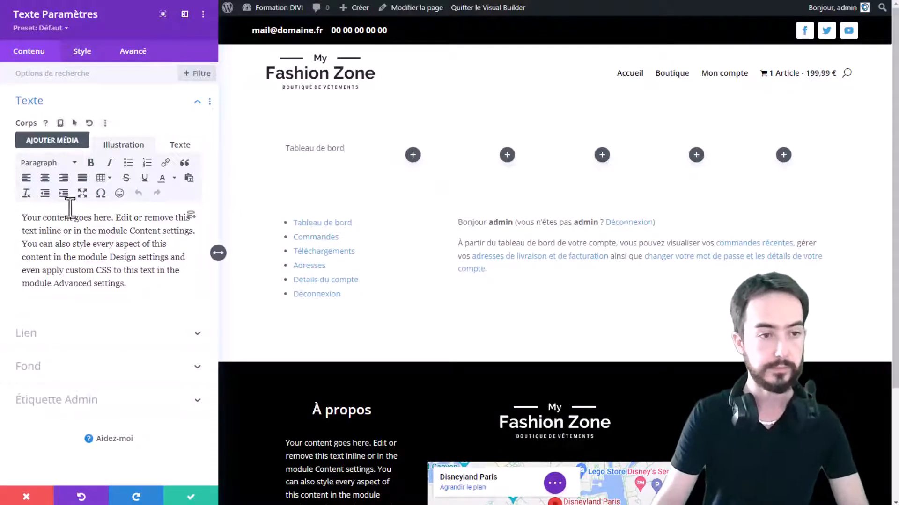
- Centre the text alignment of the "Tableau de bord" module
{"action": "left_click", "coordinate": [77, 52]}
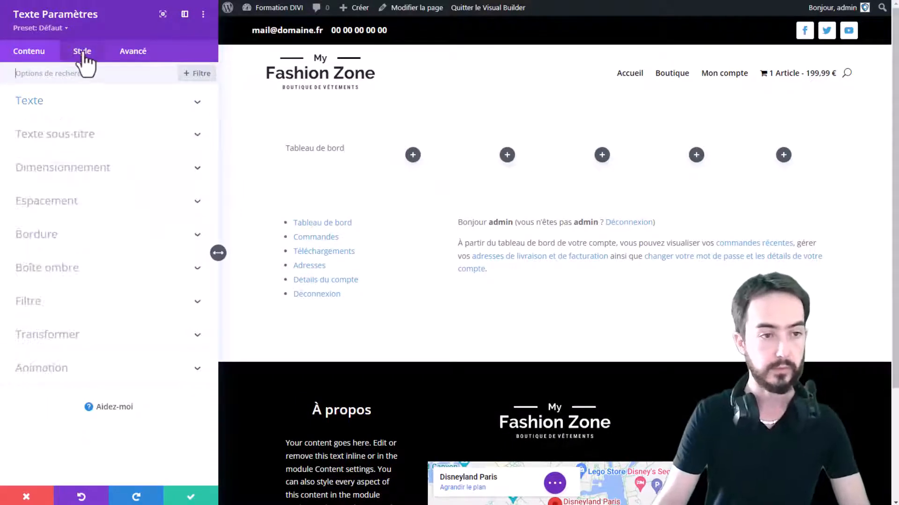
{"action": "left_click", "coordinate": [50, 104]}
{"action": "scroll", "coordinate": [93, 284], "scroll_direction": "down", "scroll_amount": 7}
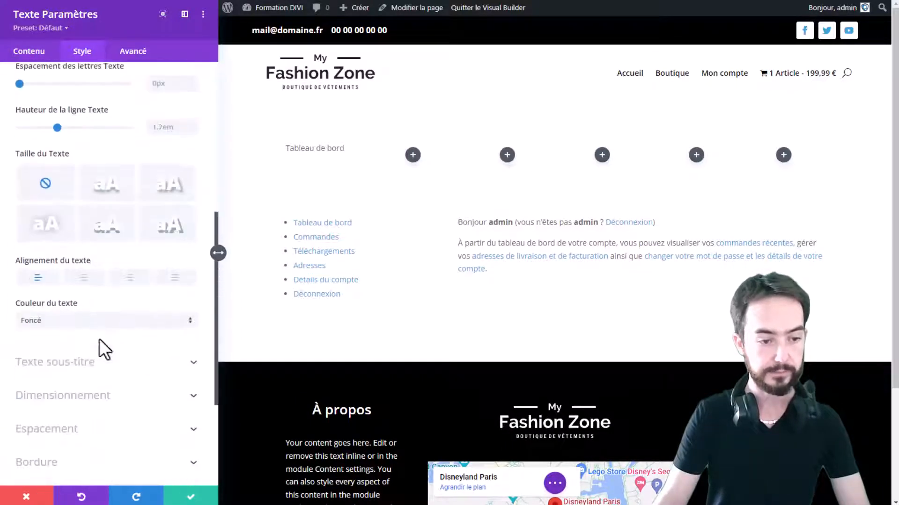
{"action": "scroll", "coordinate": [156, 194], "scroll_direction": "up", "scroll_amount": 7}
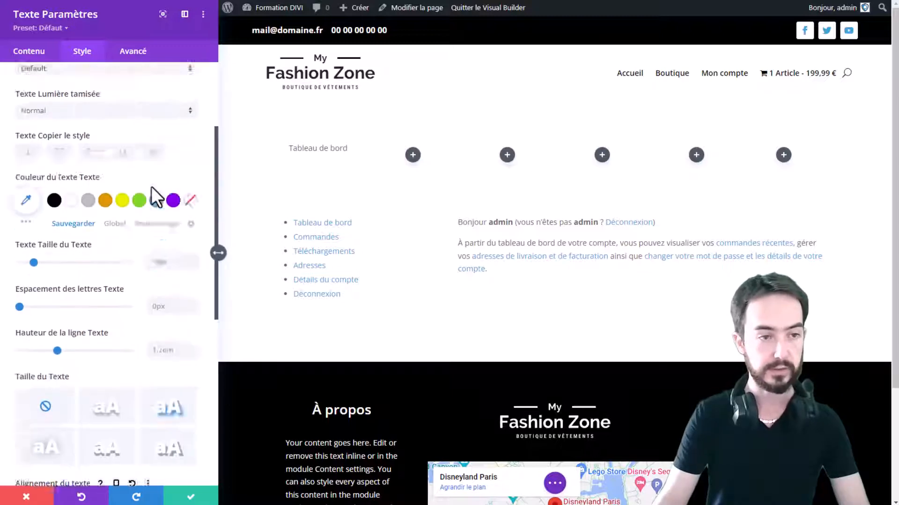
- Set the "Tableau de bord" module's inner padding (Marge interne) to 8px above and below and 10px on each side
{"action": "scroll", "coordinate": [48, 209], "scroll_direction": "down", "scroll_amount": 7}
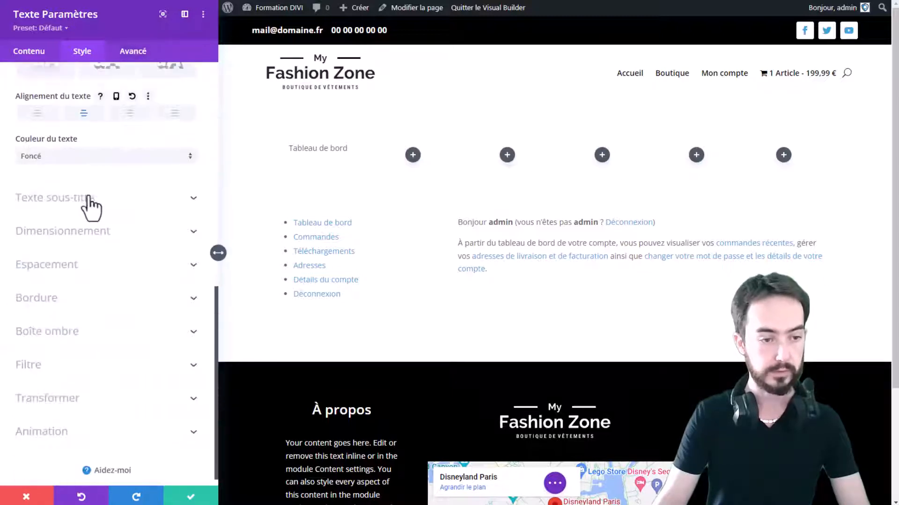
{"action": "left_click", "coordinate": [100, 220]}
{"action": "scroll", "coordinate": [96, 206], "scroll_direction": "up", "scroll_amount": 3}
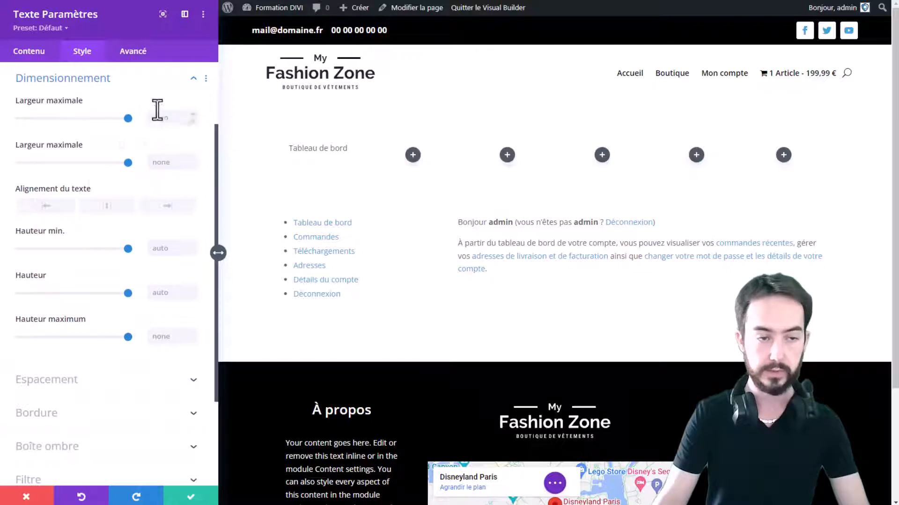
{"action": "left_click", "coordinate": [147, 84]}
{"action": "left_click", "coordinate": [84, 208]}
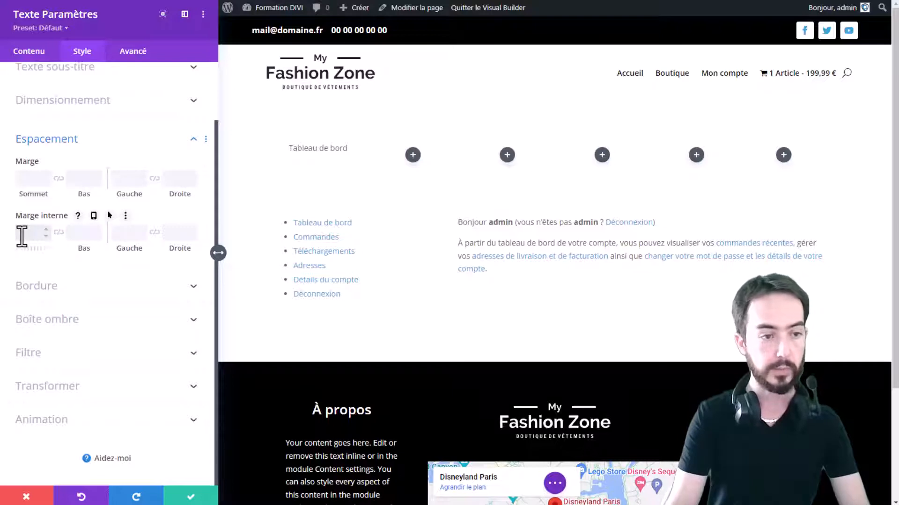
{"action": "left_click", "coordinate": [59, 232]}
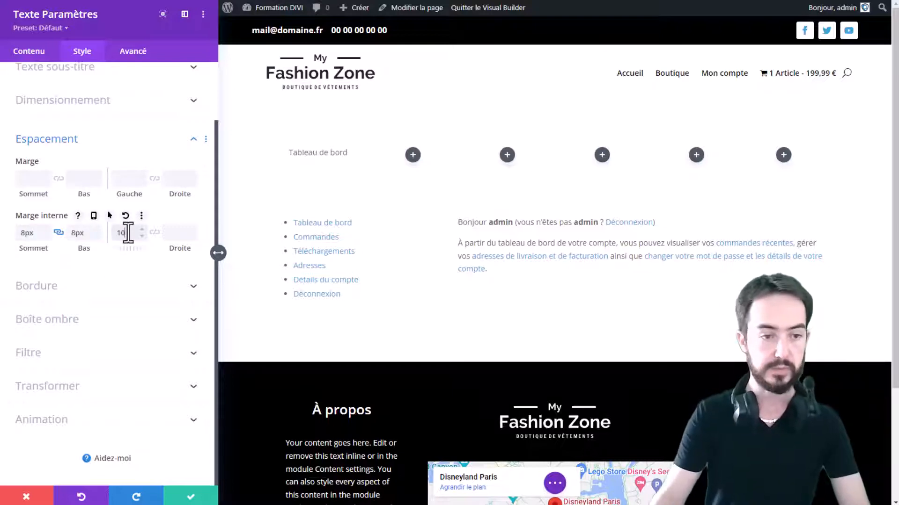
{"action": "left_click", "coordinate": [154, 232]}
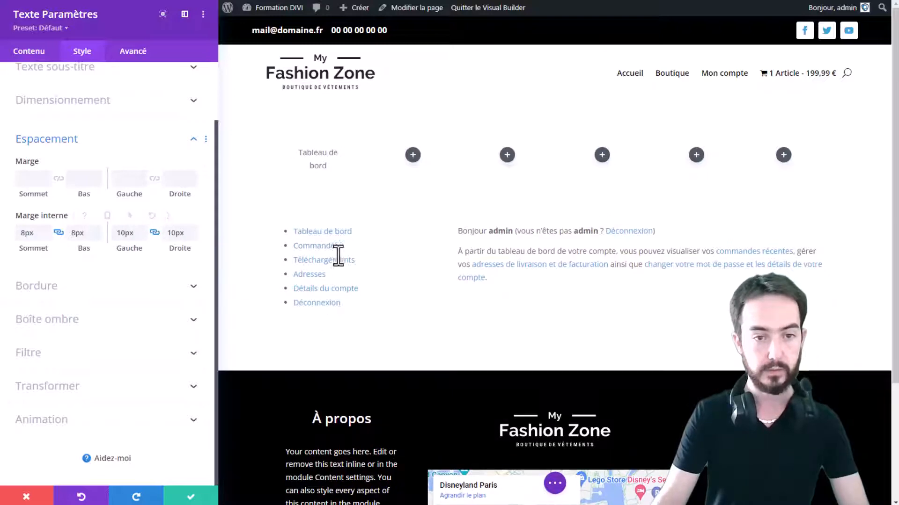
- Give the "Tableau de bord" text module a black background colour
{"action": "scroll", "coordinate": [77, 191], "scroll_direction": "up", "scroll_amount": 2}
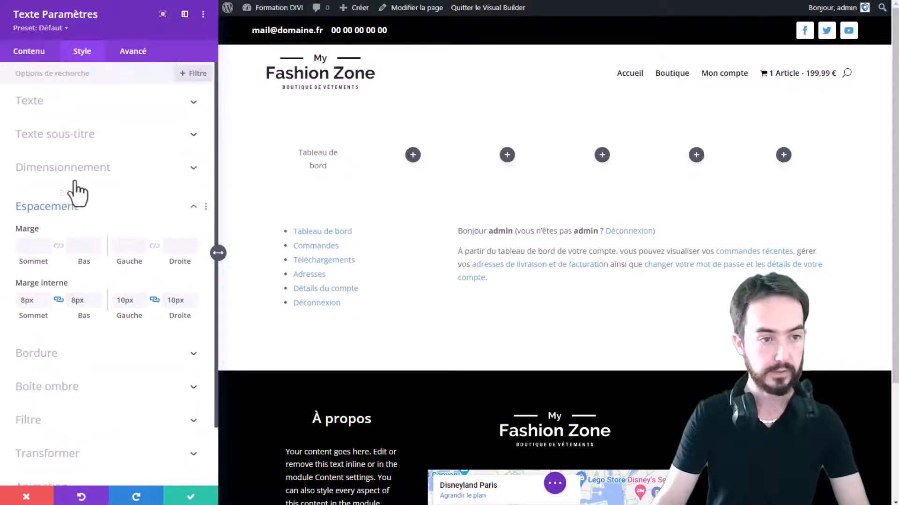
{"action": "left_click", "coordinate": [41, 52]}
{"action": "left_click", "coordinate": [63, 169]}
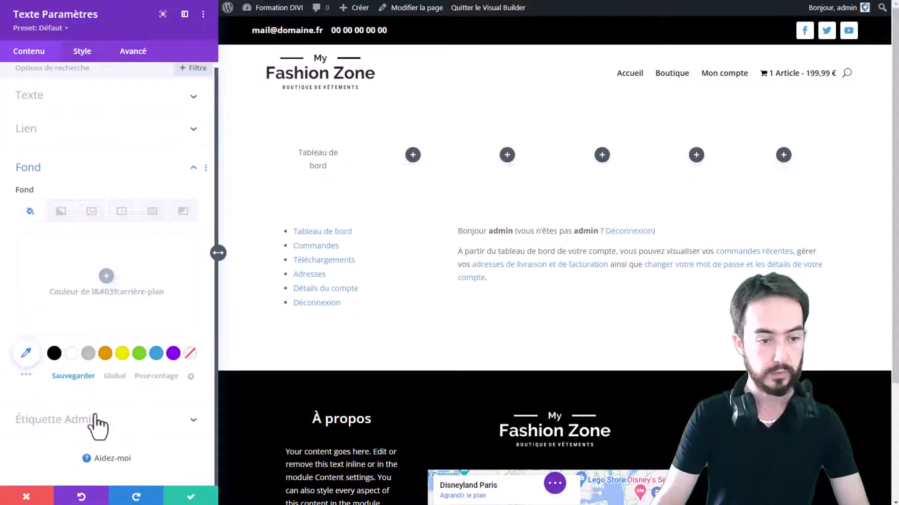
{"action": "left_click", "coordinate": [55, 354]}
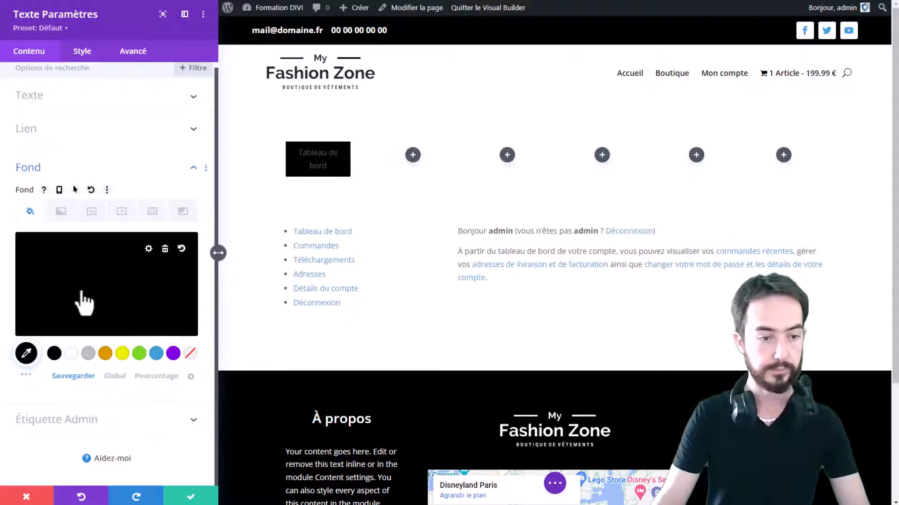
- Set the module's text colour to white and its font weight to Semi Gras
{"action": "left_click", "coordinate": [73, 52]}
{"action": "left_click", "coordinate": [63, 101]}
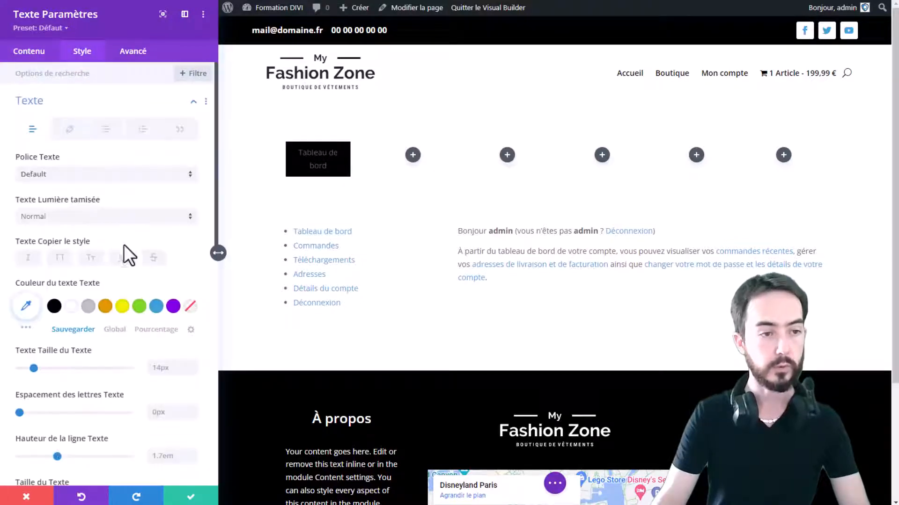
{"action": "left_click", "coordinate": [70, 307]}
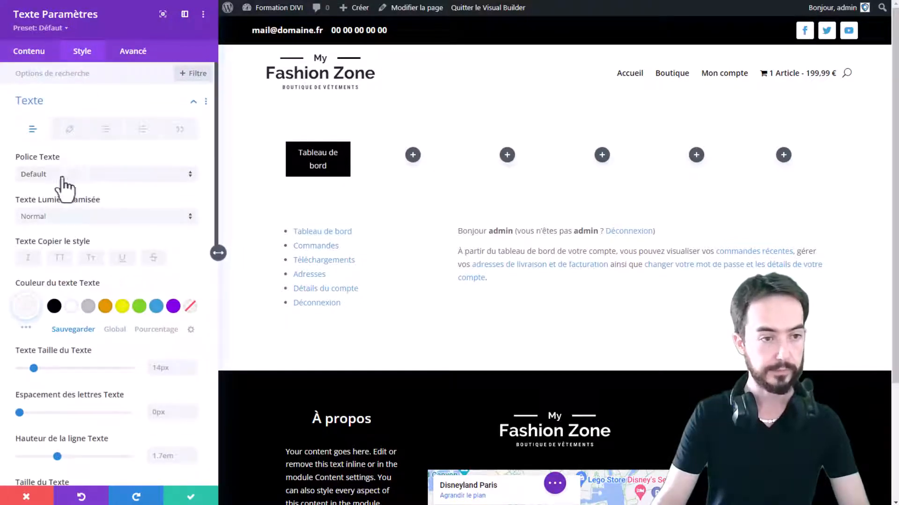
{"action": "left_click", "coordinate": [121, 216]}
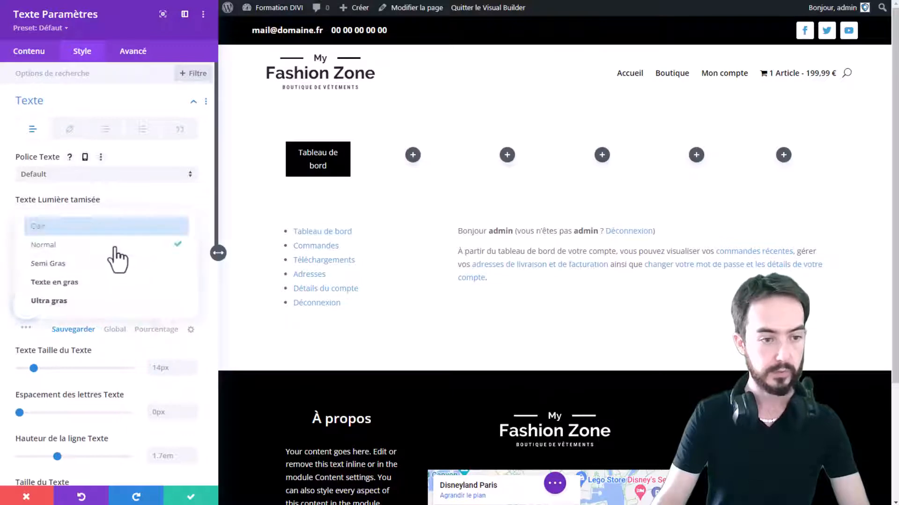
{"action": "left_click", "coordinate": [85, 263]}
- Round all four corners of the "Tableau de bord" module's border to 10px
{"action": "scroll", "coordinate": [116, 131], "scroll_direction": "down", "scroll_amount": 8}
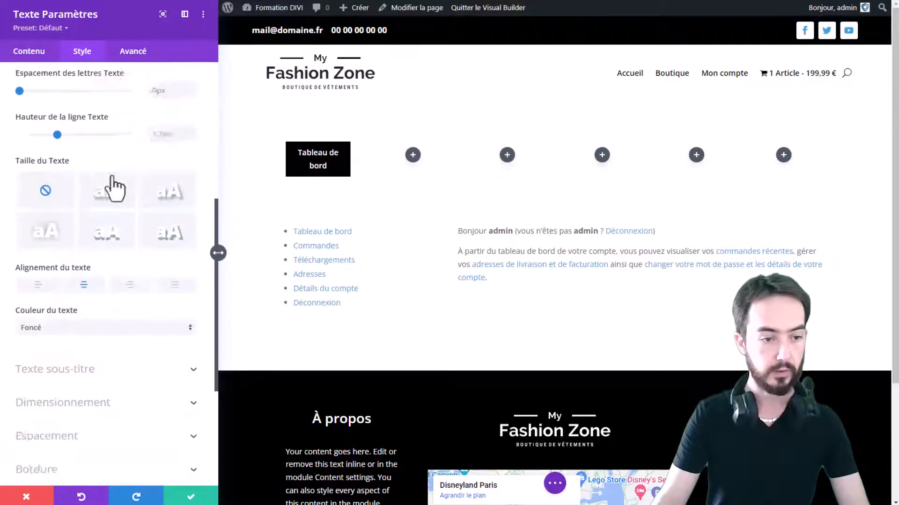
{"action": "left_click", "coordinate": [75, 419]}
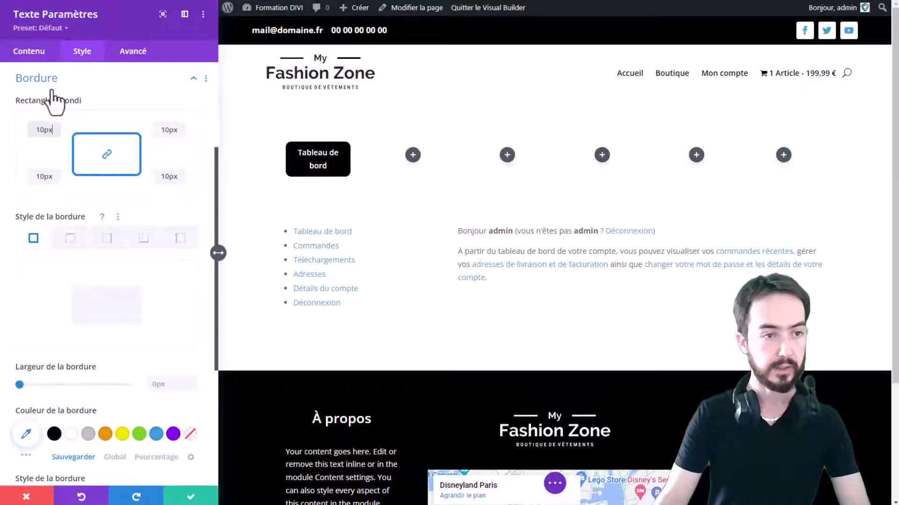
- Open the module's link settings and copy the address of the "Tableau de bord" link from the published Mon compte page
{"action": "left_click", "coordinate": [29, 52]}
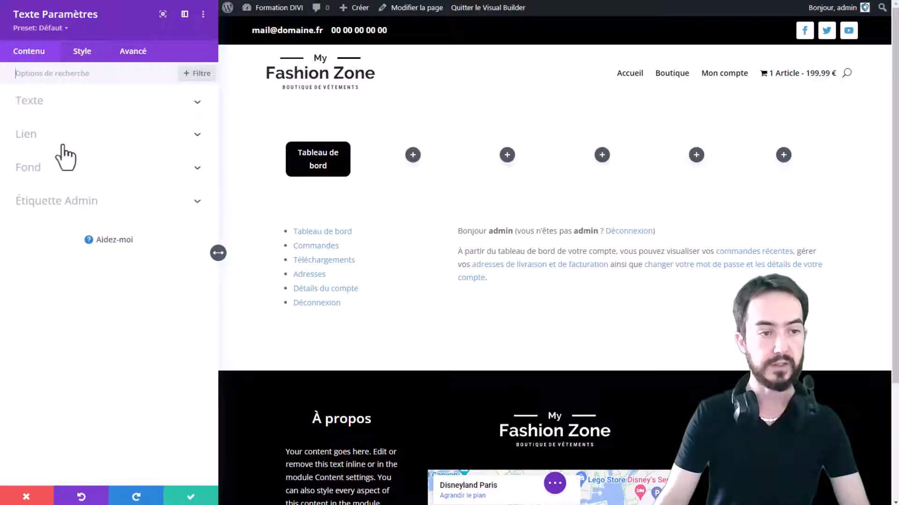
{"action": "left_click", "coordinate": [62, 146]}
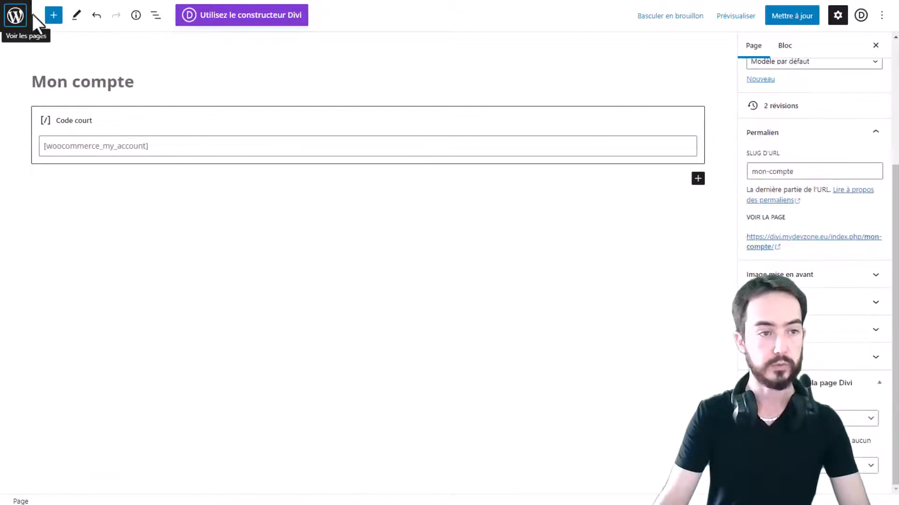
{"action": "left_click", "coordinate": [19, 16]}
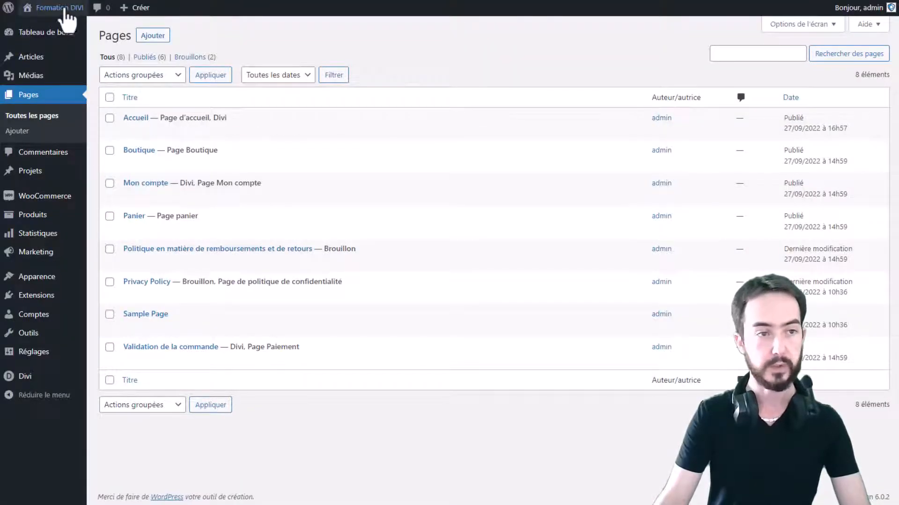
{"action": "left_click", "coordinate": [65, 9]}
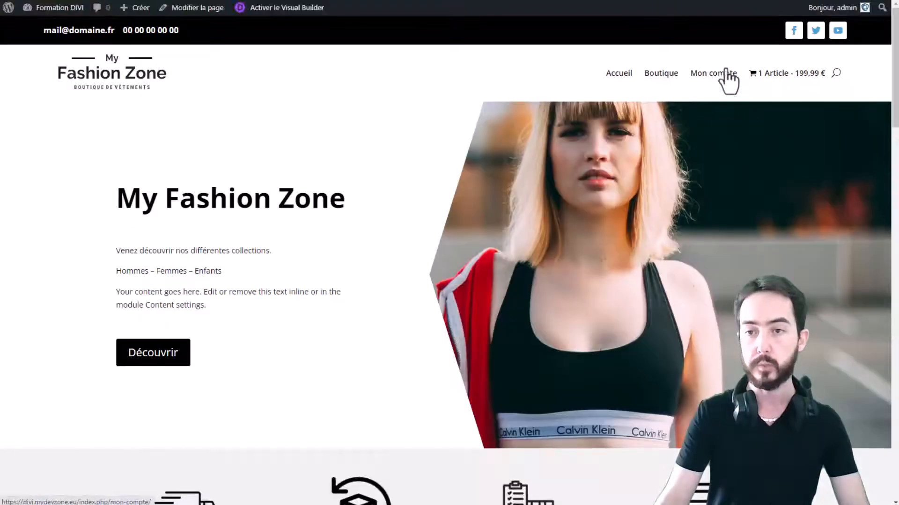
{"action": "left_click", "coordinate": [726, 71]}
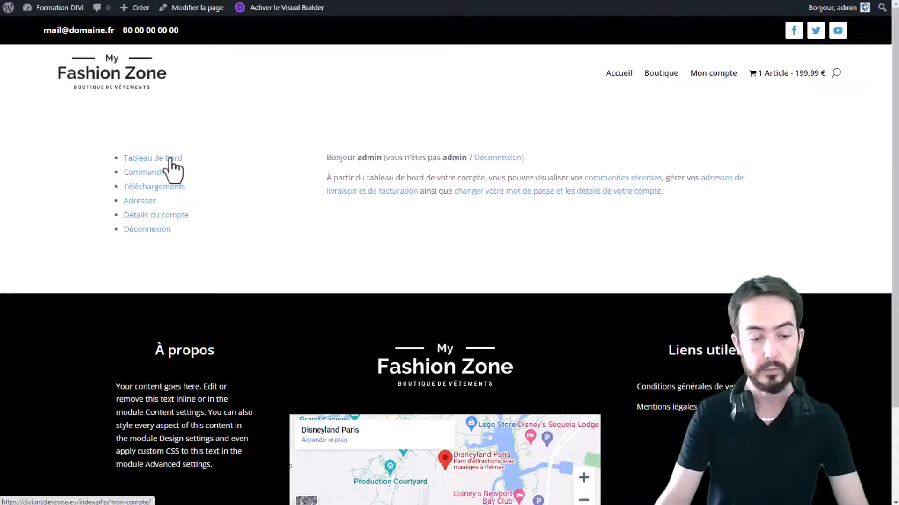
{"action": "right_click", "coordinate": [170, 159]}
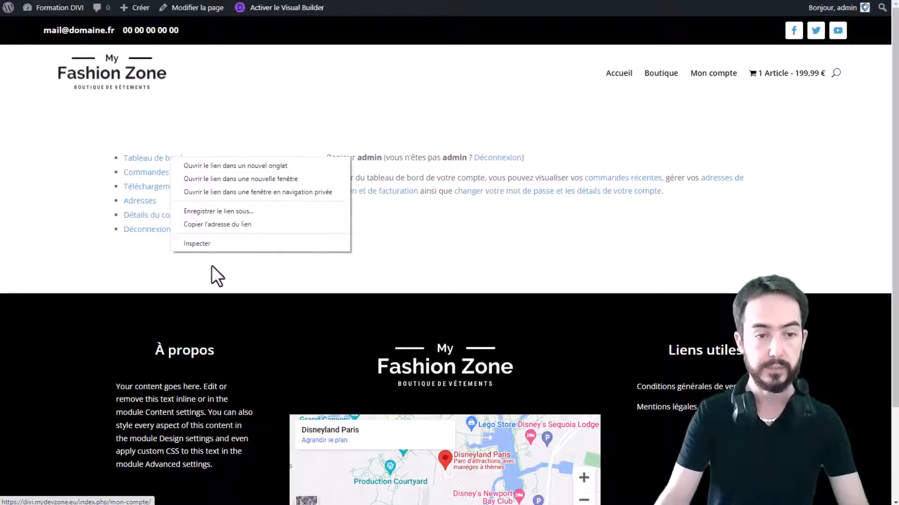
{"action": "left_click", "coordinate": [223, 225]}
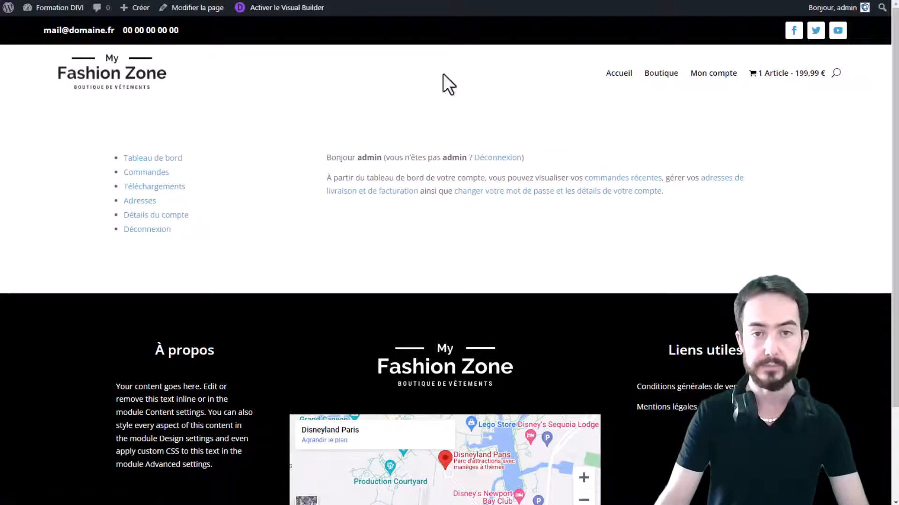
{"action": "left_click", "coordinate": [421, 1]}
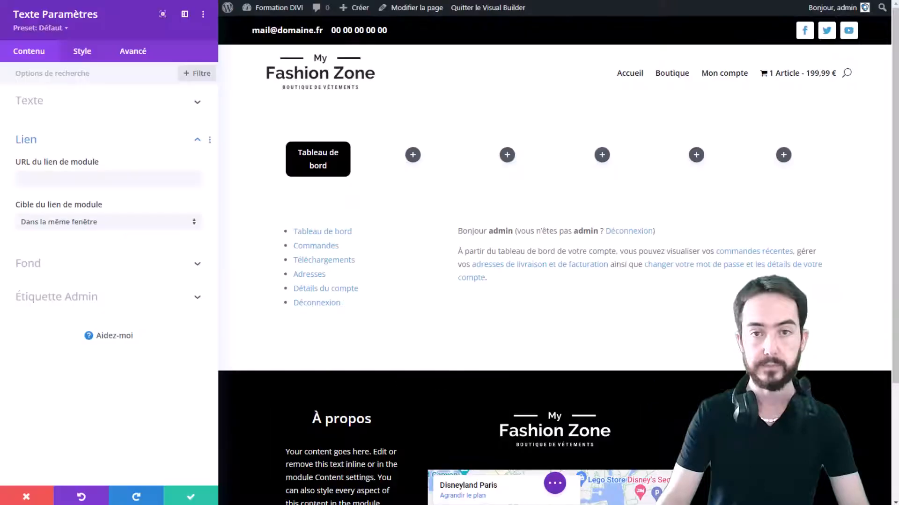
{"action": "left_click", "coordinate": [76, 178]}
{"action": "key", "text": "ctrl+v"}
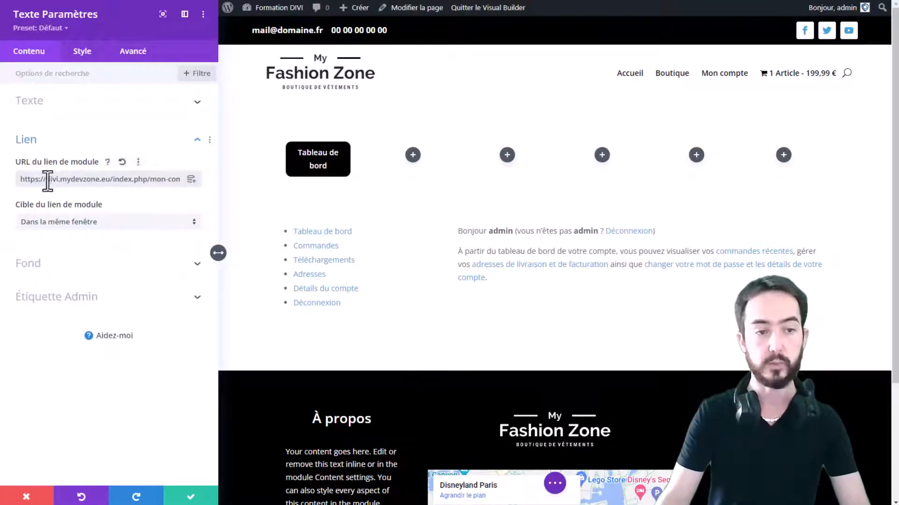
{"action": "left_click_drag", "start_coordinate": [46, 179], "coordinate": [192, 180]}
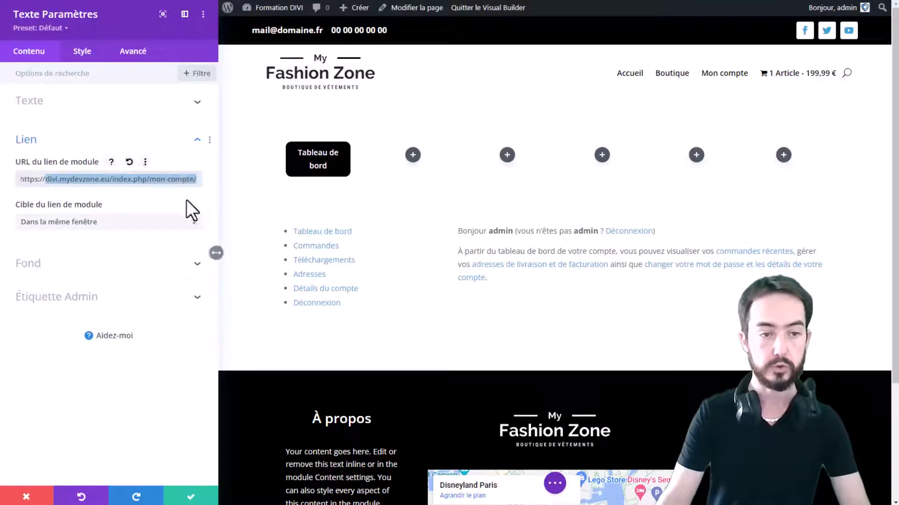
{"action": "left_click", "coordinate": [164, 197]}
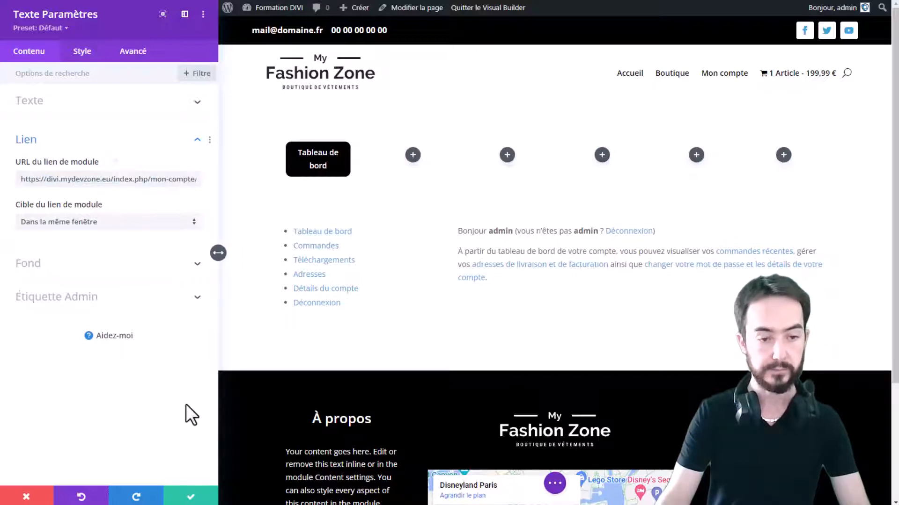
{"action": "left_click", "coordinate": [191, 495]}
- Duplicate the "Tableau de bord" module and move the copy into the row's second column
{"action": "mouse_move", "coordinate": [170, 162]}
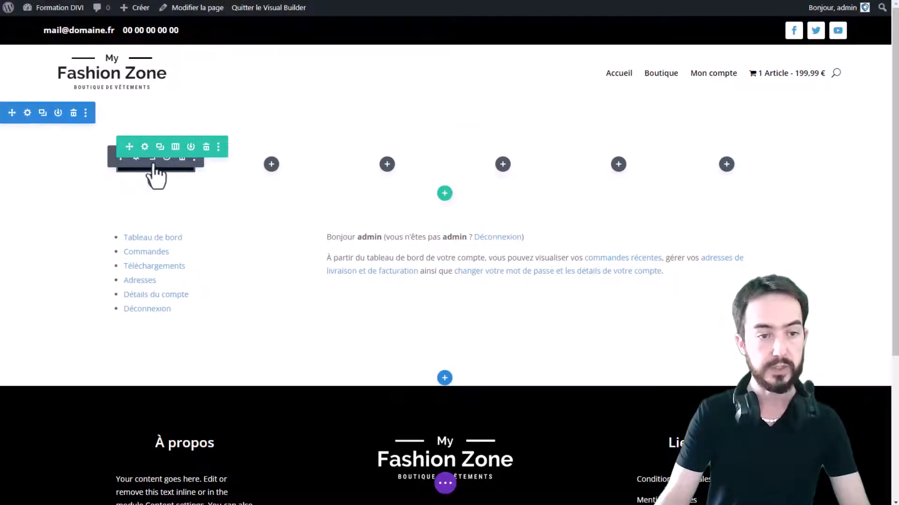
{"action": "left_click", "coordinate": [152, 163]}
{"action": "left_click_drag", "start_coordinate": [121, 195], "coordinate": [280, 160]}
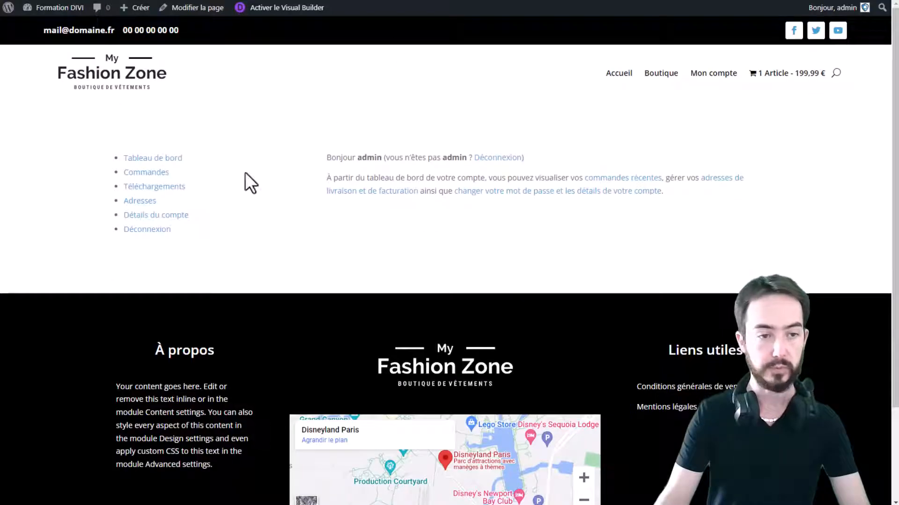
- Copy the address of the "Commandes" link from the published account page and return to the page builder
{"action": "right_click", "coordinate": [143, 180]}
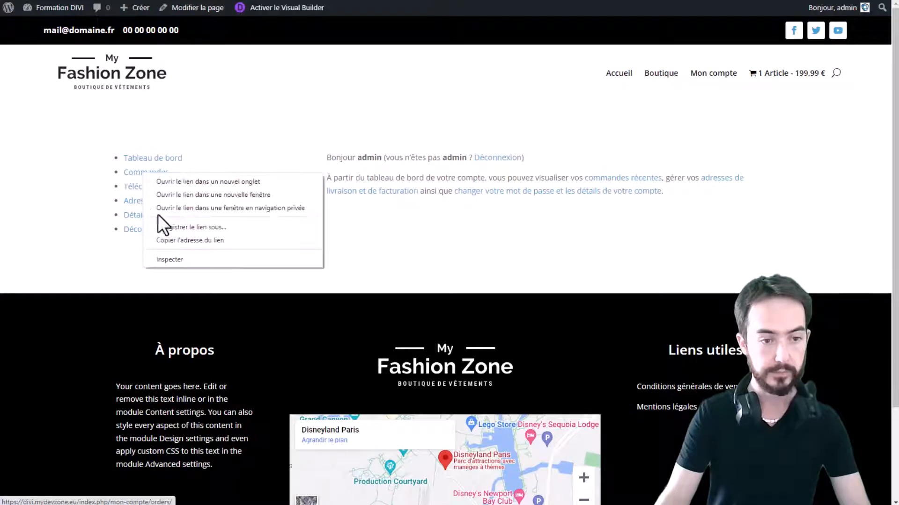
{"action": "left_click", "coordinate": [177, 241]}
{"action": "left_click", "coordinate": [286, 8]}
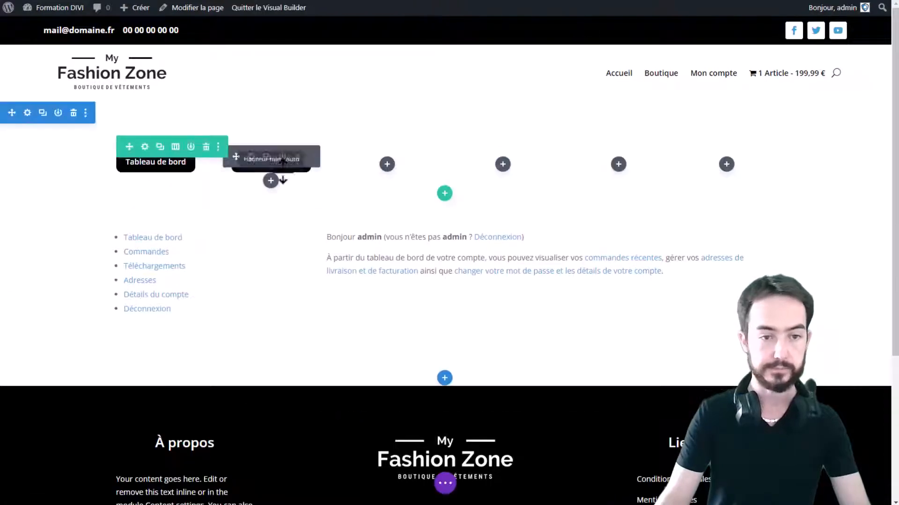
- Replace the text of the second column's module with "Commandes"
{"action": "left_click", "coordinate": [251, 157]}
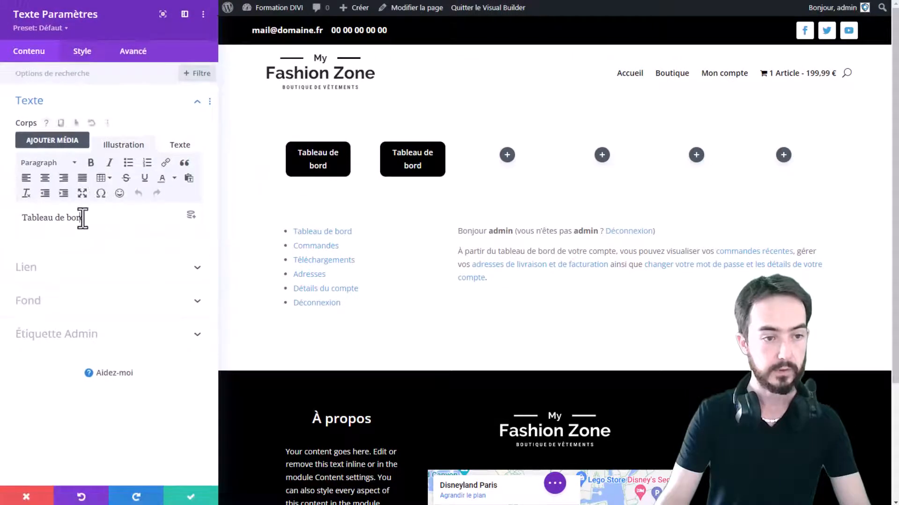
{"action": "triple_click", "coordinate": [82, 218]}
{"action": "type", "text": "Com"}
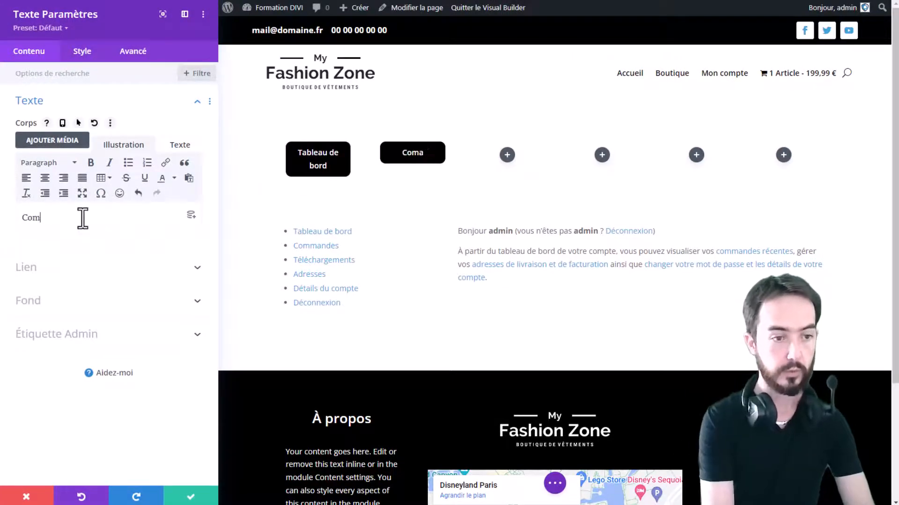
{"action": "type", "text": "mandes"}
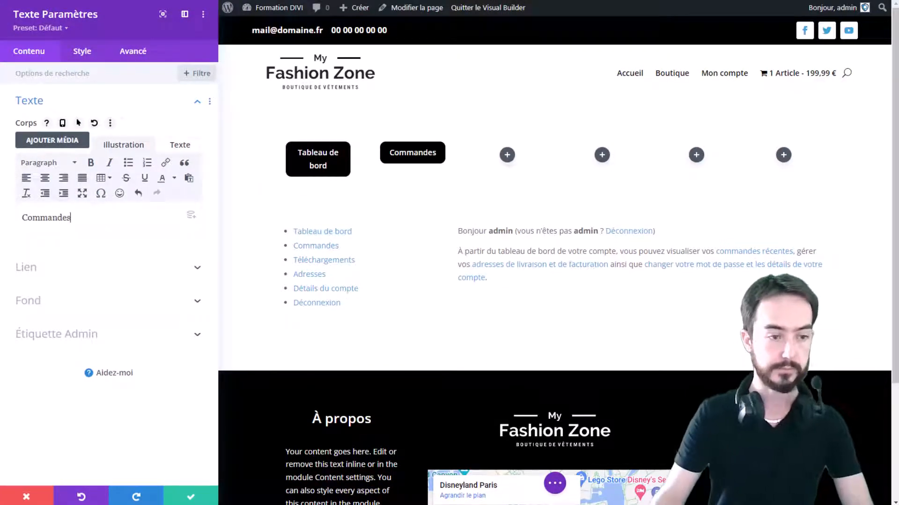
{"action": "left_click", "coordinate": [93, 273]}
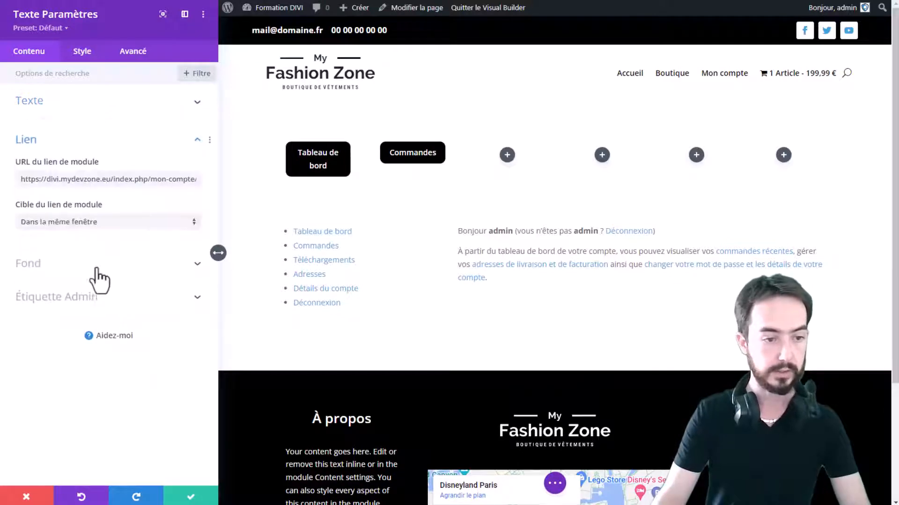
{"action": "triple_click", "coordinate": [105, 179]}
{"action": "type", "text": "https://divi.mydevzone.eu/index.php/mon-compte/orders/"}
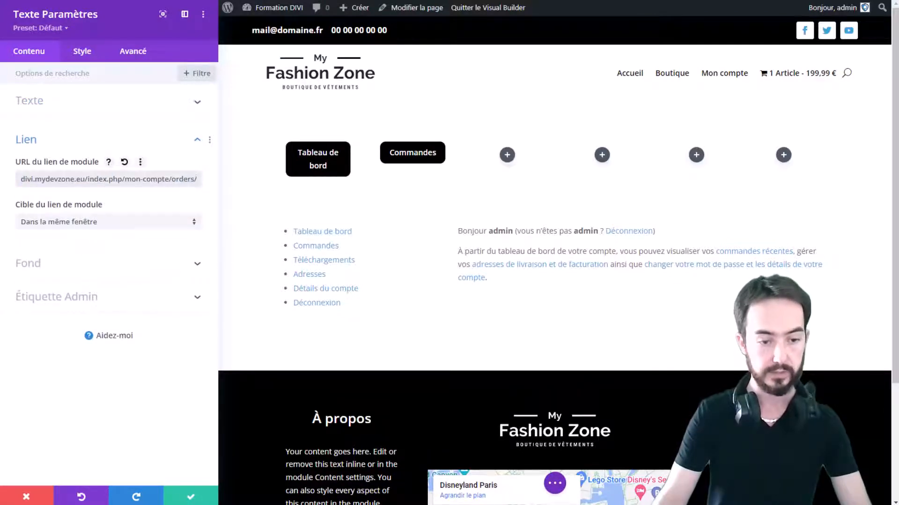
{"action": "left_click", "coordinate": [182, 496]}
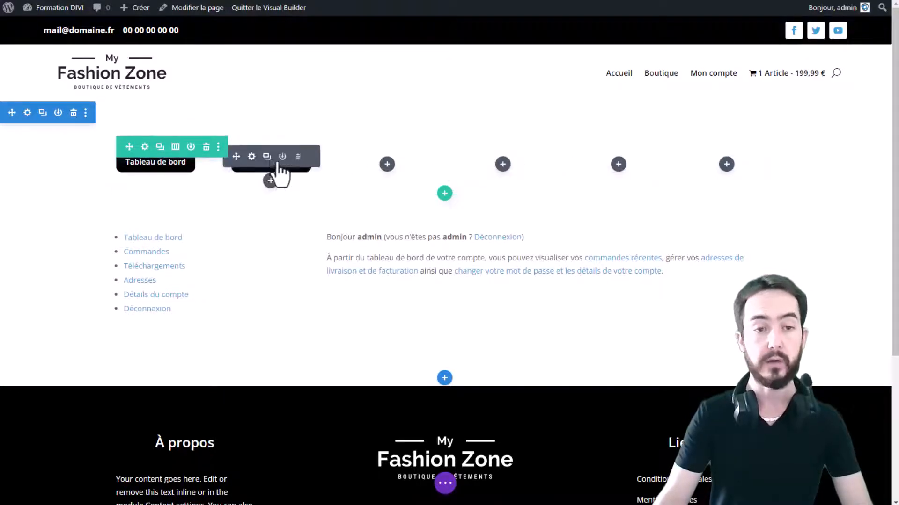
- Duplicate the "Commandes" module into the row's third column and copy the address of the published account page's "Téléchargements" link
{"action": "left_click", "coordinate": [265, 160]}
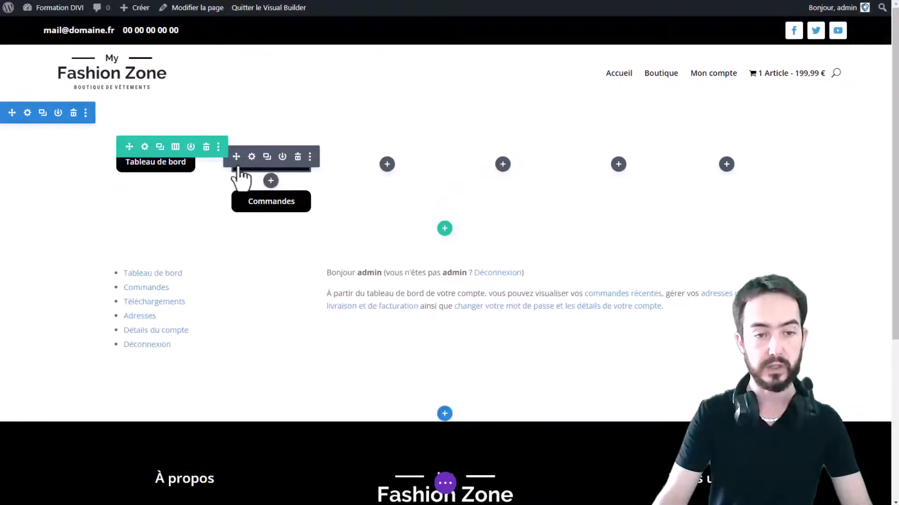
{"action": "left_click_drag", "start_coordinate": [237, 159], "coordinate": [406, 158]}
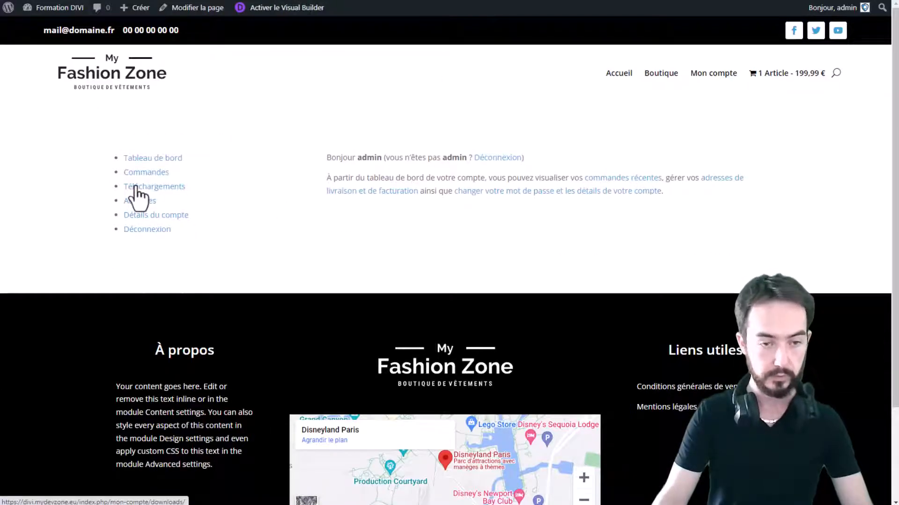
{"action": "right_click", "coordinate": [135, 187]}
{"action": "left_click", "coordinate": [179, 253]}
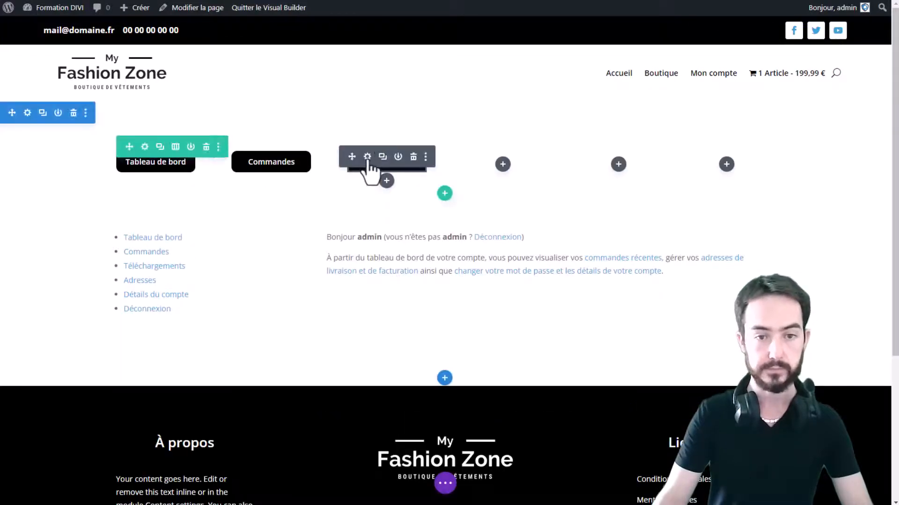
- Replace the text of the third column's module with "Téléchargement"
{"action": "left_click", "coordinate": [367, 155]}
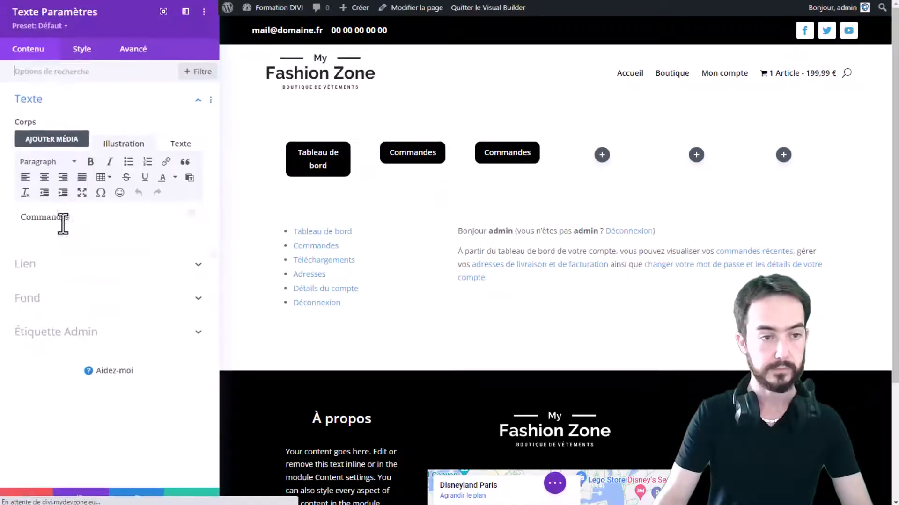
{"action": "double_click", "coordinate": [64, 218]}
{"action": "type", "text": "Téléch"}
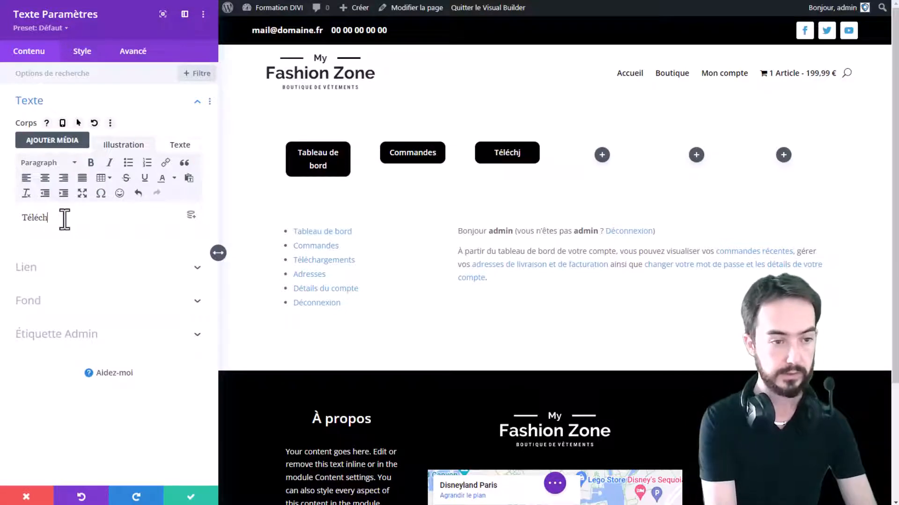
{"action": "type", "text": "argement"}
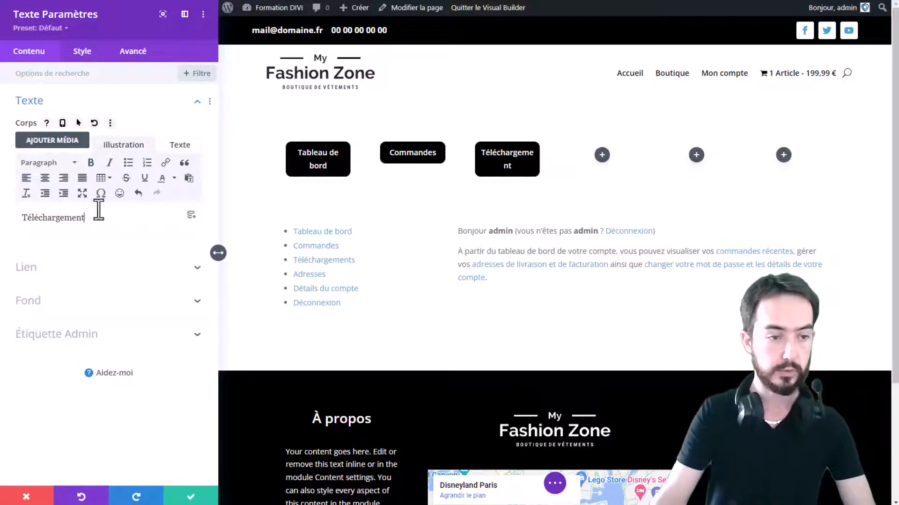
{"action": "left_click", "coordinate": [74, 271]}
{"action": "triple_click", "coordinate": [82, 177]}
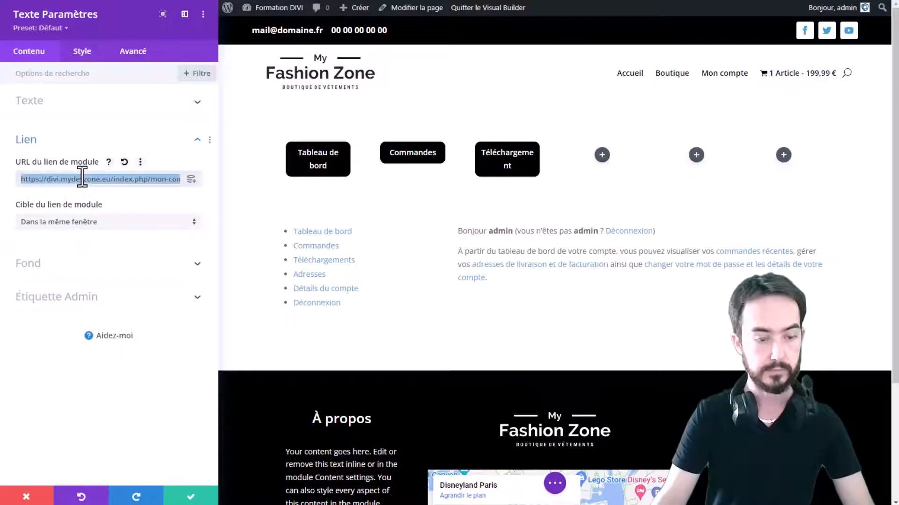
{"action": "type", "text": "https://divi.mydevzone.eu/index.php/mon-compte/downloads/"}
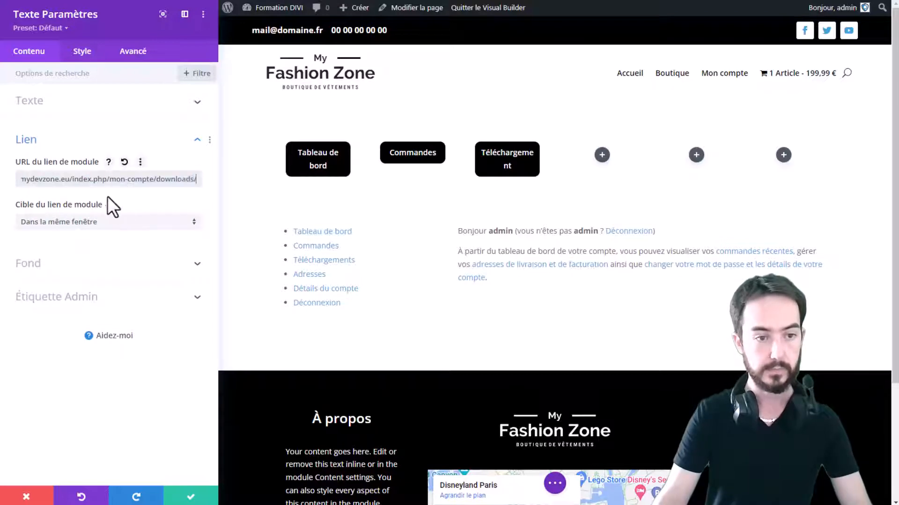
{"action": "left_click", "coordinate": [188, 495]}
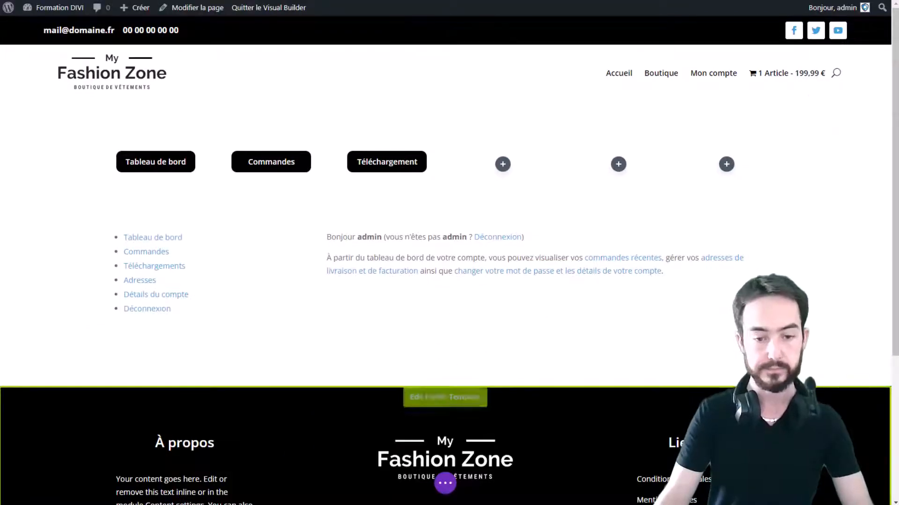
- Set the inner padding of the [woocommerce_my_account] text module to 15px on all four sides
{"action": "left_click", "coordinate": [445, 486]}
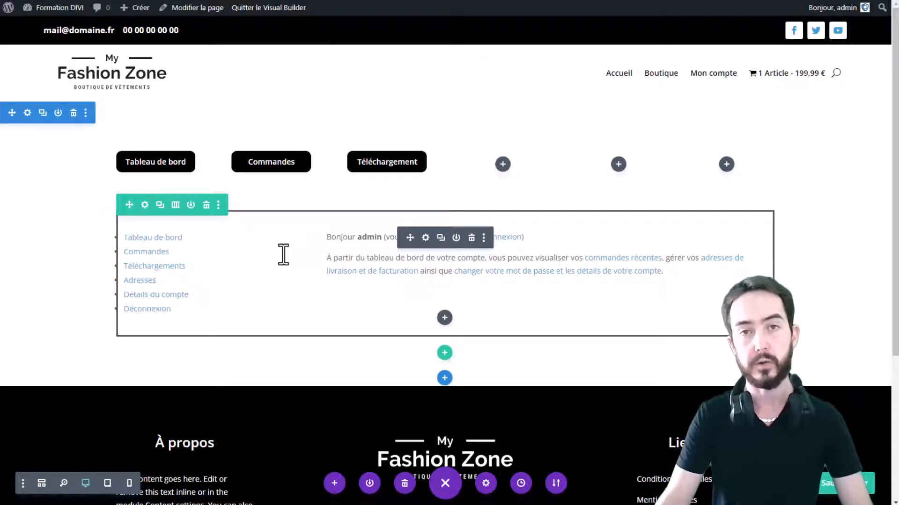
{"action": "left_click", "coordinate": [425, 238]}
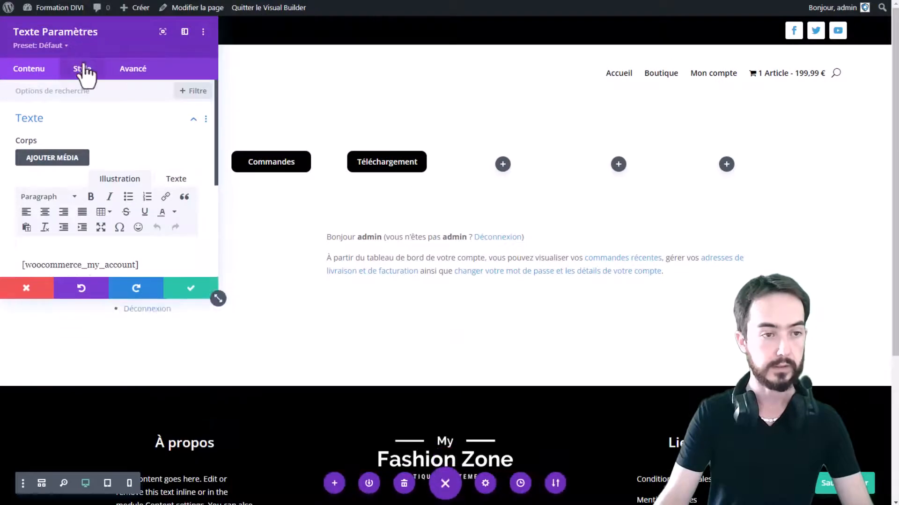
{"action": "left_click", "coordinate": [83, 73]}
{"action": "left_click_drag", "start_coordinate": [100, 44], "coordinate": [10, 80]}
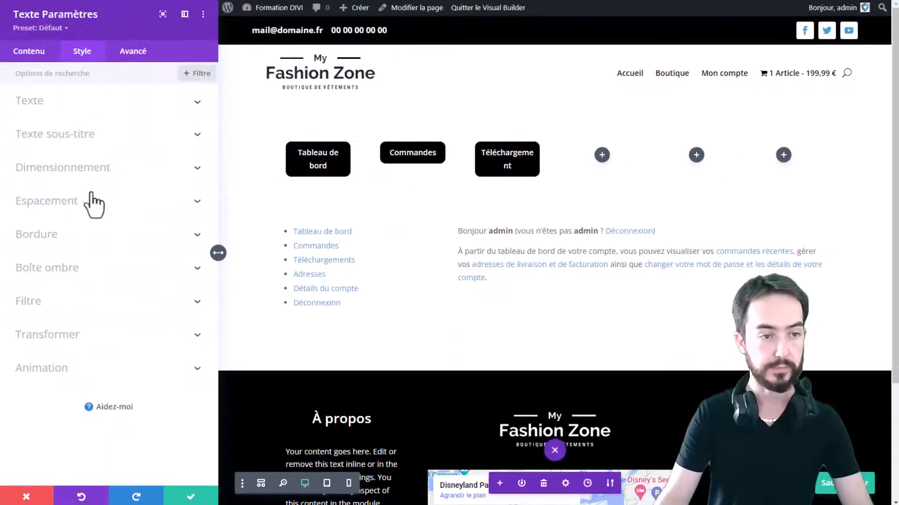
{"action": "left_click", "coordinate": [72, 208]}
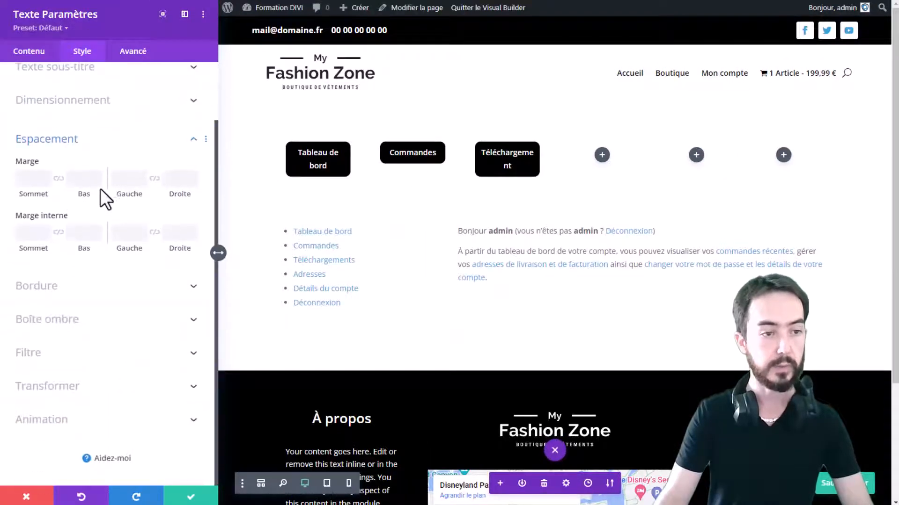
{"action": "left_click", "coordinate": [29, 235]}
{"action": "type", "text": "15"}
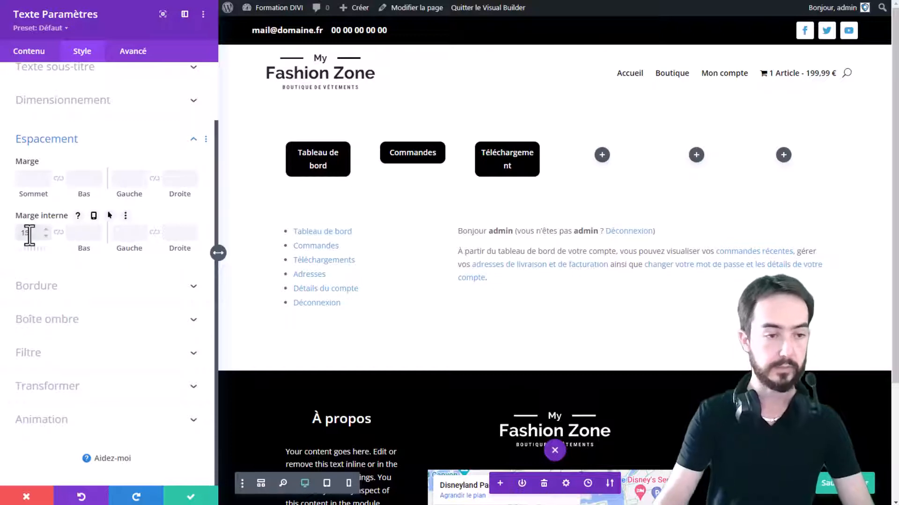
{"action": "left_click", "coordinate": [58, 232]}
{"action": "left_click", "coordinate": [130, 234]}
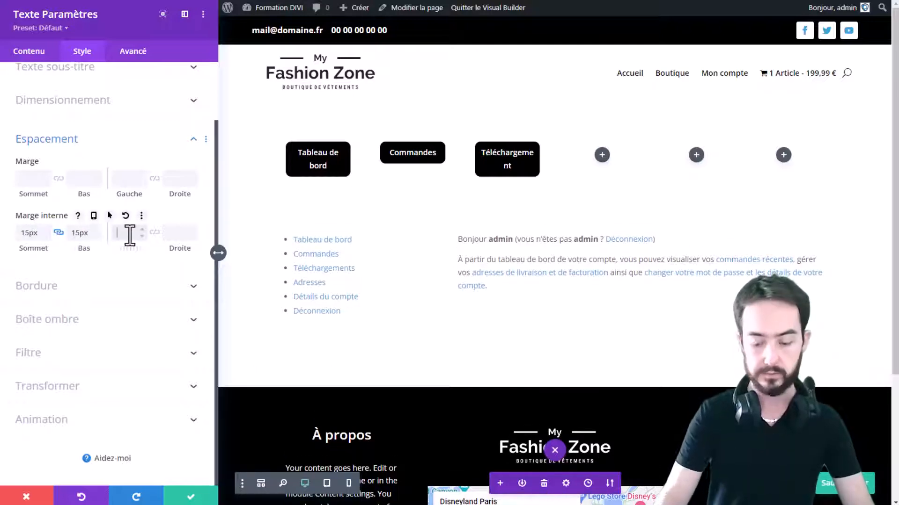
{"action": "type", "text": "15px"}
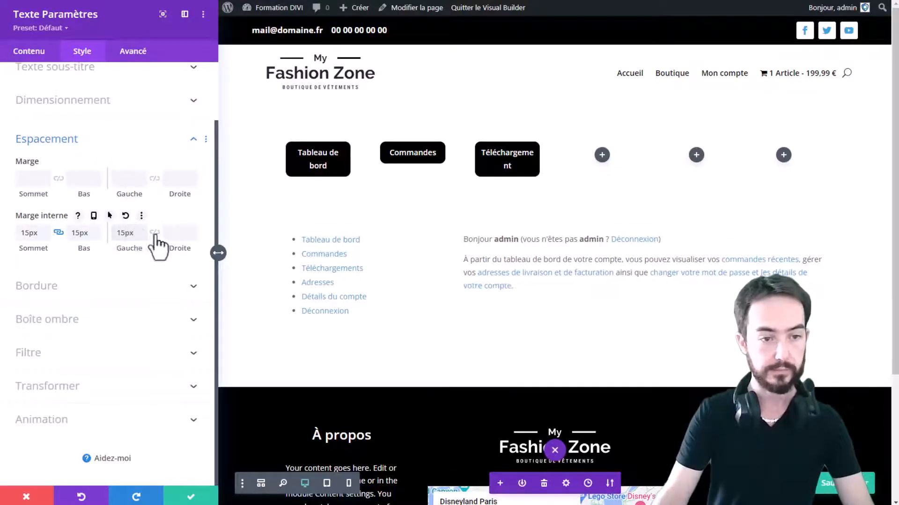
{"action": "left_click", "coordinate": [155, 232]}
- Give the account text module a light grey background, #ededed
{"action": "scroll", "coordinate": [61, 121], "scroll_direction": "up", "scroll_amount": 3}
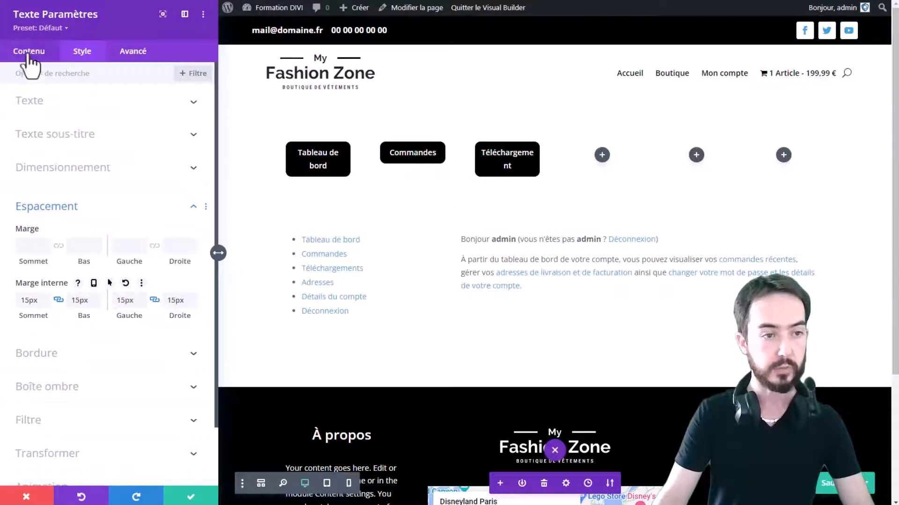
{"action": "left_click", "coordinate": [29, 53]}
{"action": "left_click", "coordinate": [51, 167]}
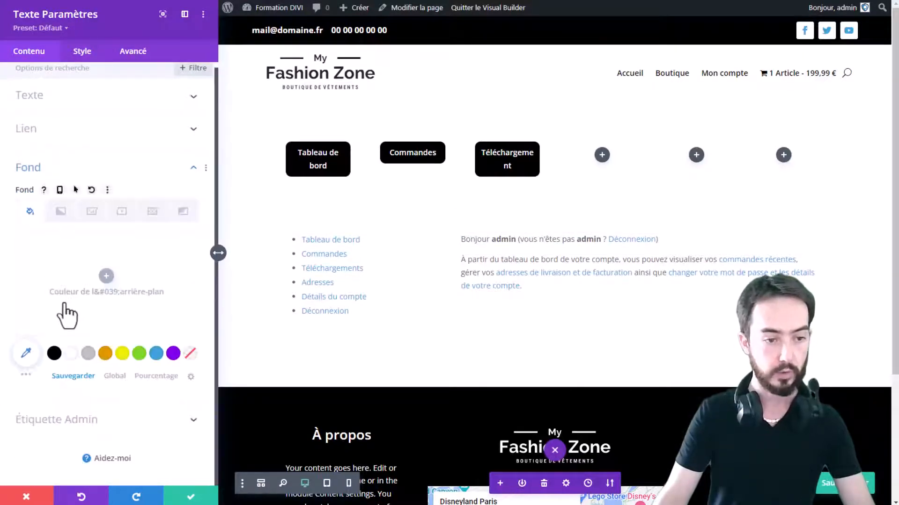
{"action": "left_click", "coordinate": [26, 356]}
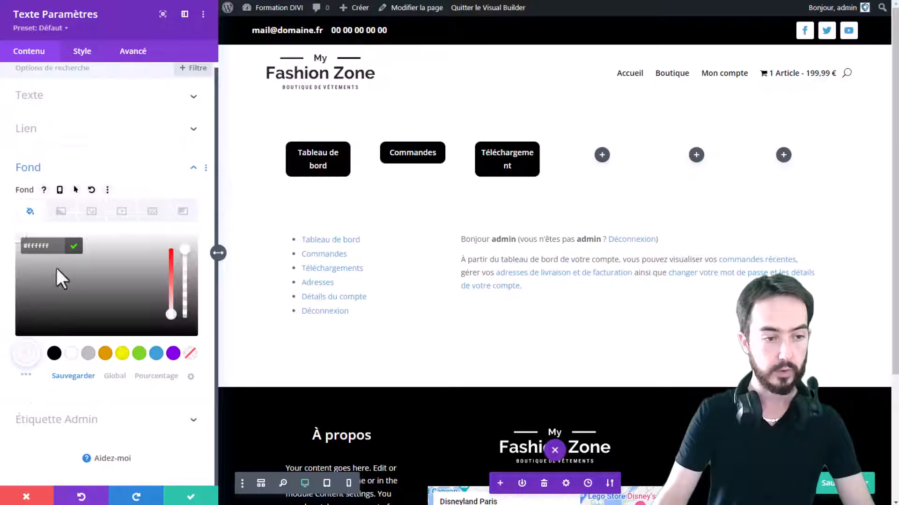
{"action": "mouse_move", "coordinate": [16, 240]}
{"action": "left_mouse_down"}
{"action": "mouse_move", "coordinate": [15, 250]}
{"action": "mouse_move", "coordinate": [8, 246]}
{"action": "left_mouse_up"}
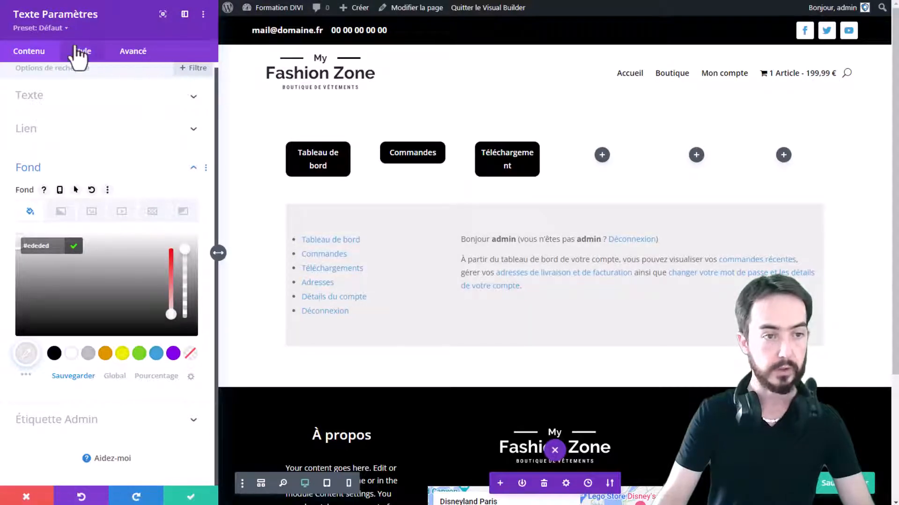
- Round all corners of the account text module to 10px and save its settings
{"action": "left_click", "coordinate": [80, 52]}
{"action": "left_click", "coordinate": [52, 235]}
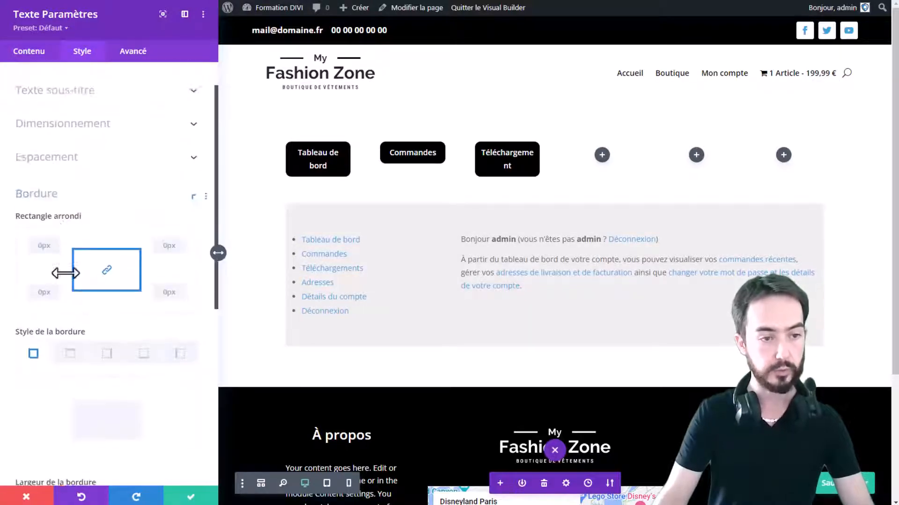
{"action": "left_click", "coordinate": [40, 129]}
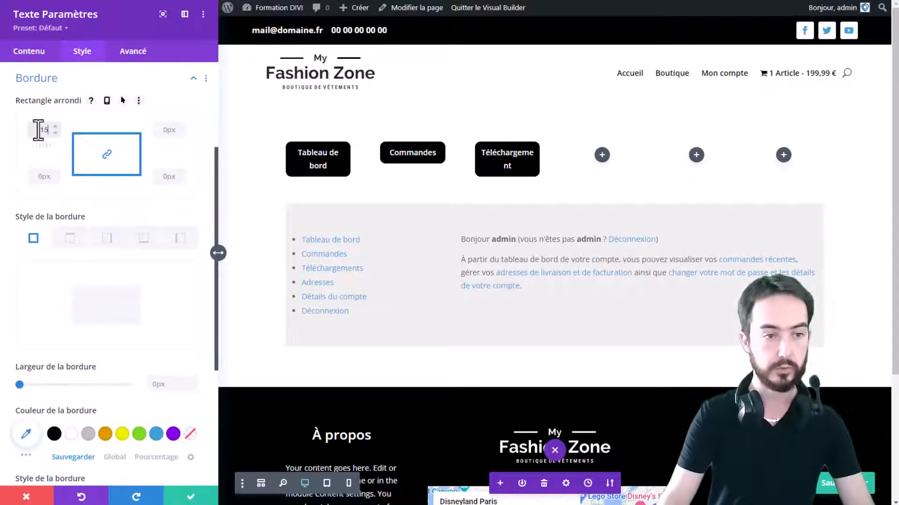
{"action": "type", "text": "15"}
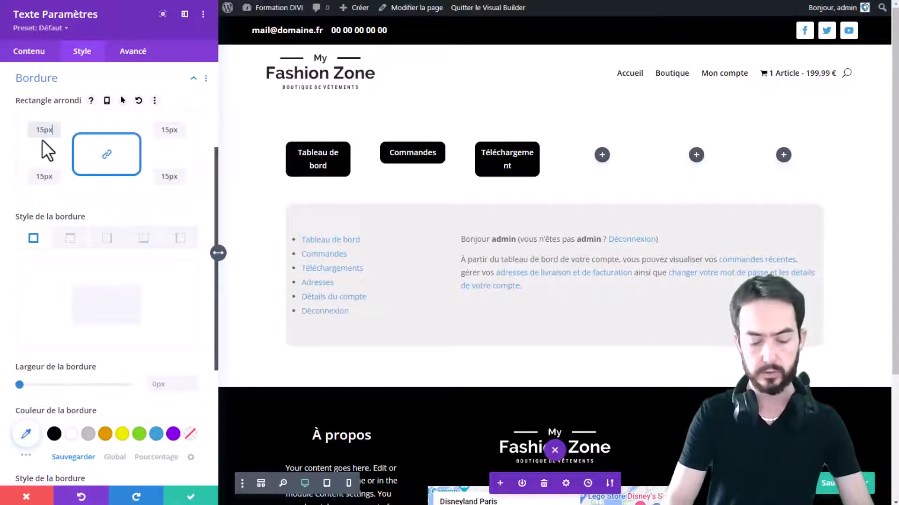
{"action": "key", "text": "BackSpace"}
{"action": "type", "text": "0"}
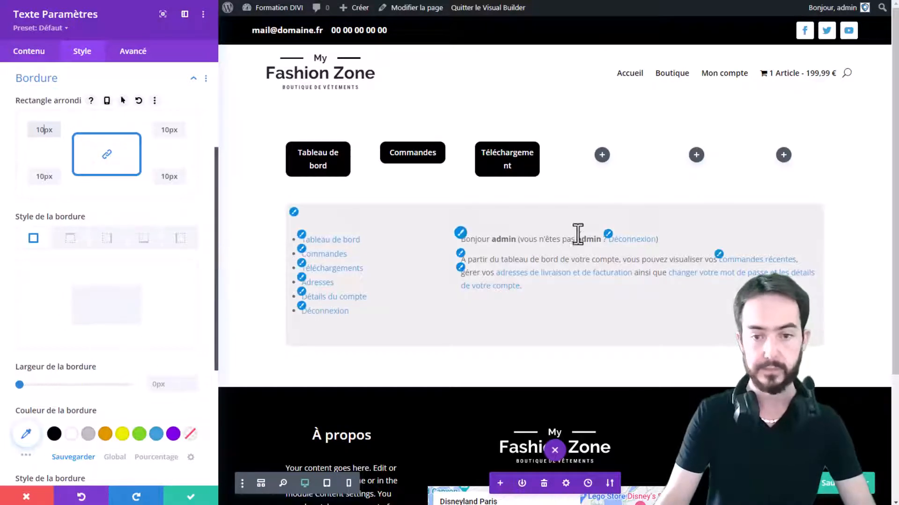
{"action": "left_click", "coordinate": [183, 497]}
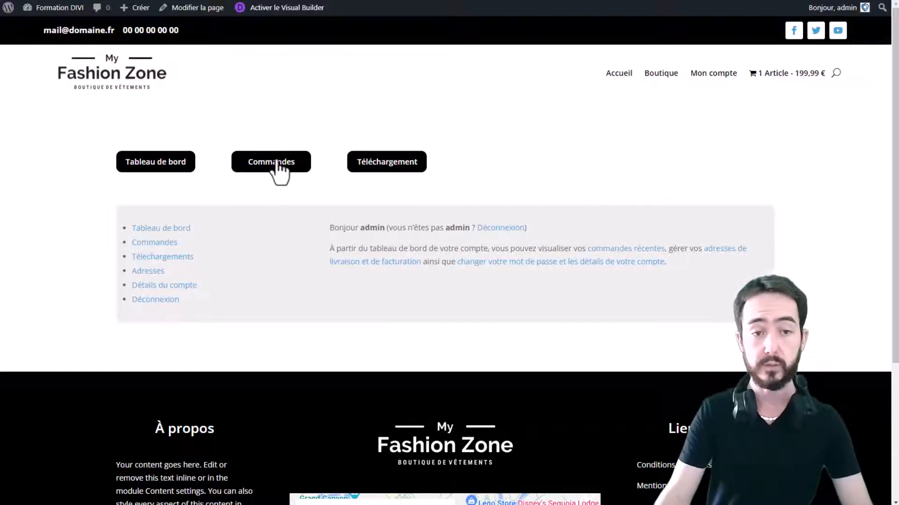
- Test the "Tableau de bord", "Commandes" and "Téléchargement" buttons and the original menu links on the published account page
{"action": "left_click", "coordinate": [149, 243]}
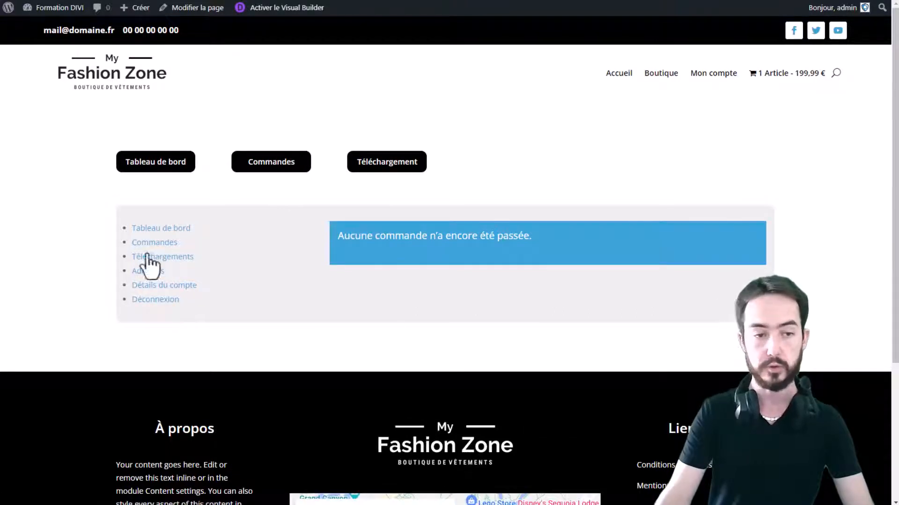
{"action": "left_click", "coordinate": [177, 230]}
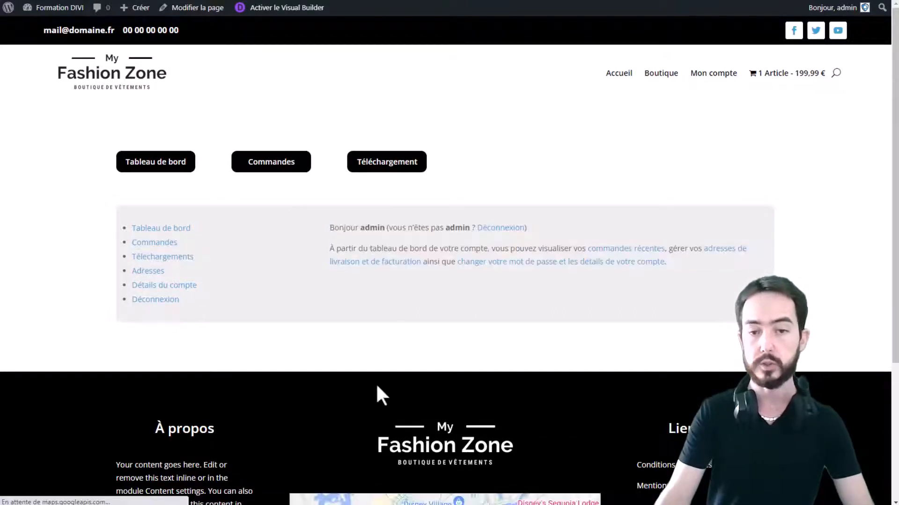
{"action": "left_click", "coordinate": [271, 164]}
{"action": "left_click", "coordinate": [181, 172]}
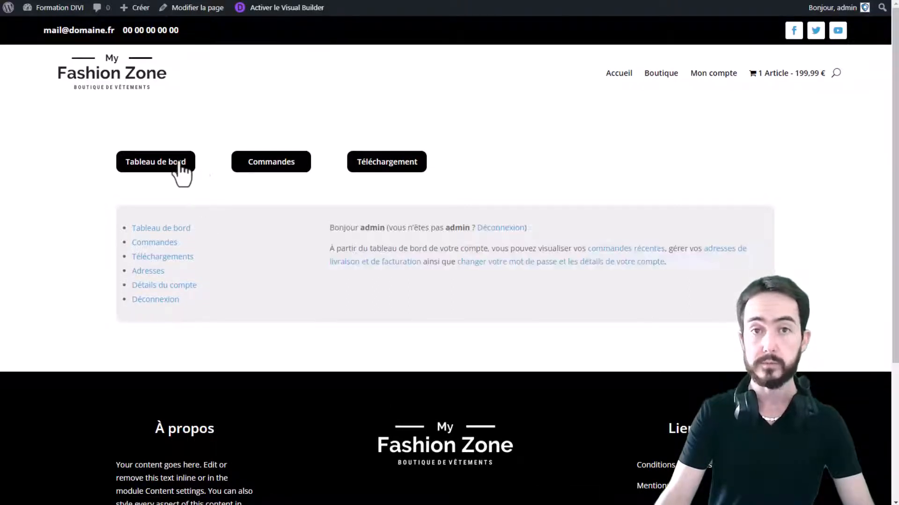
{"action": "left_click", "coordinate": [391, 169]}
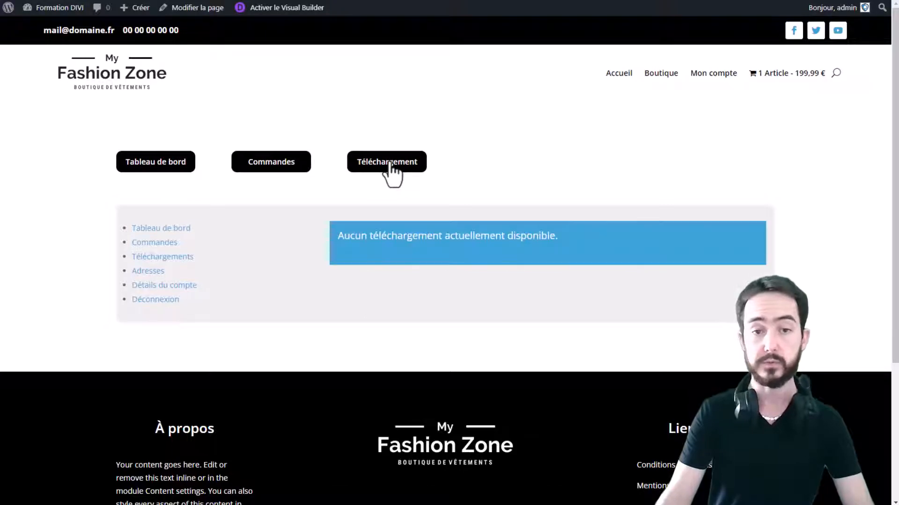
{"action": "left_click", "coordinate": [264, 162]}
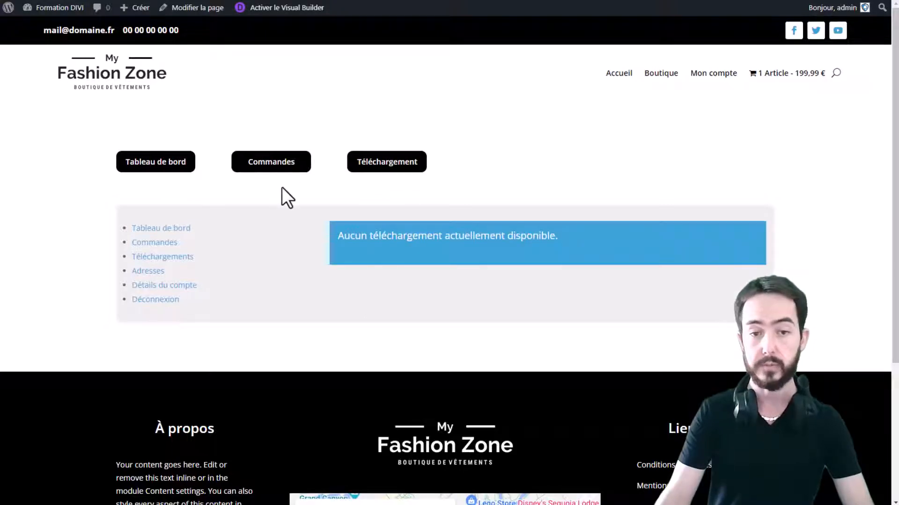
{"action": "left_click", "coordinate": [416, 171]}
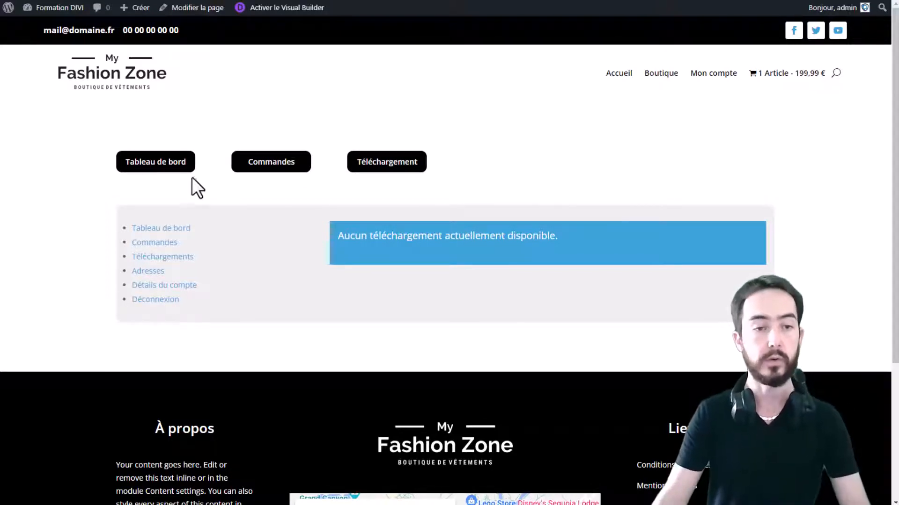
{"action": "left_click", "coordinate": [177, 172]}
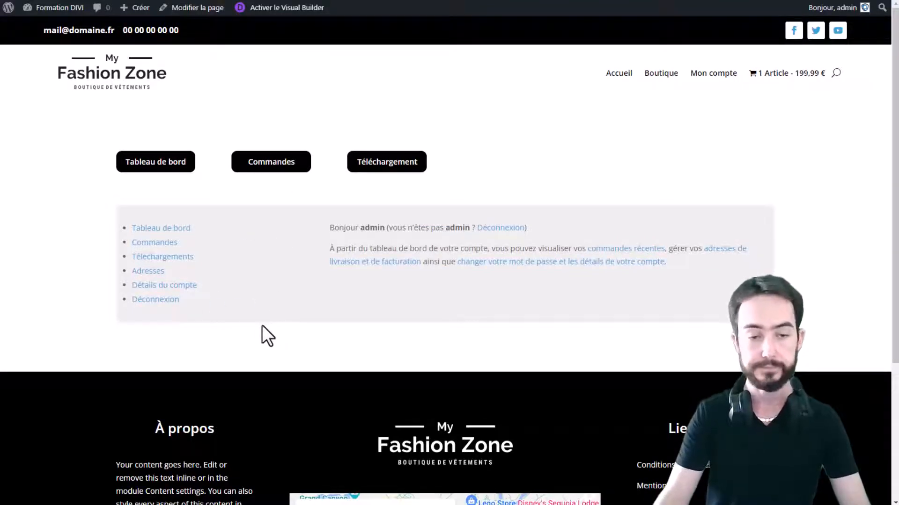
- Inspect the original account menu's code and copy the nav element's class, woocommerce-MyAccount-navigation
{"action": "right_click", "coordinate": [262, 298]}
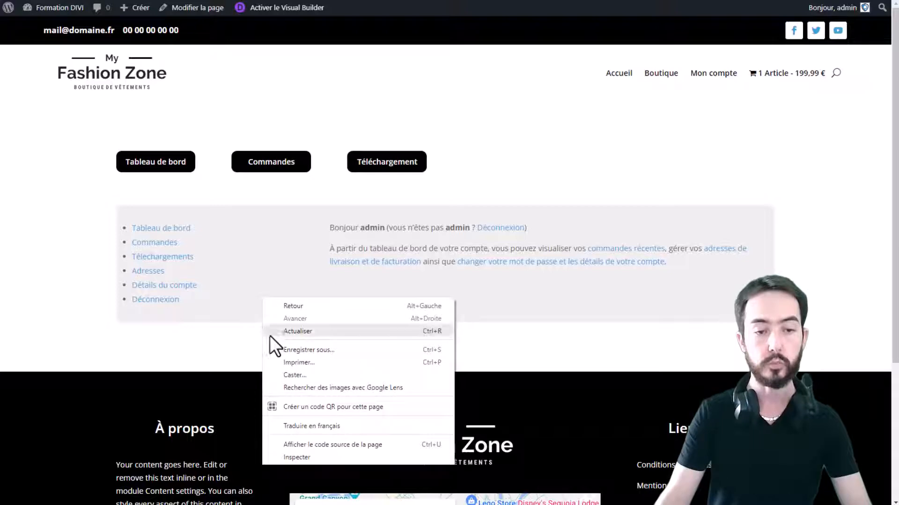
{"action": "left_click", "coordinate": [308, 459]}
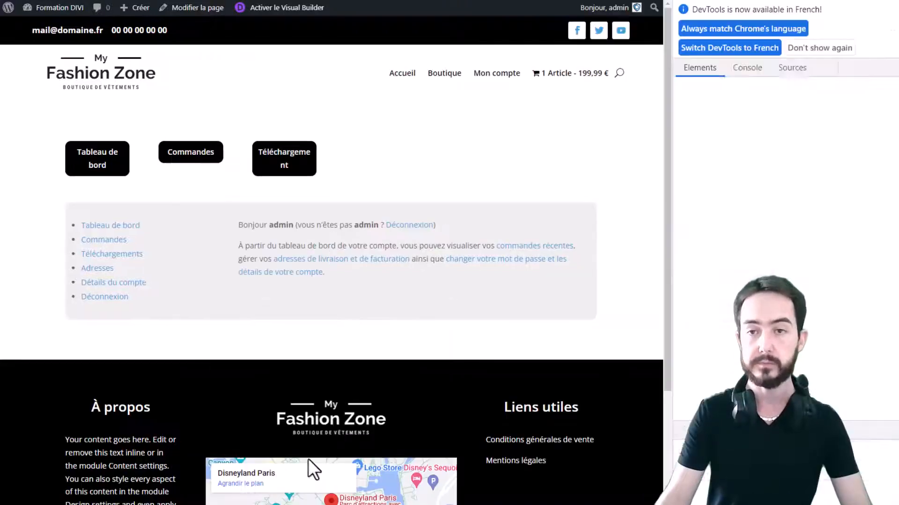
{"action": "left_click", "coordinate": [683, 68]}
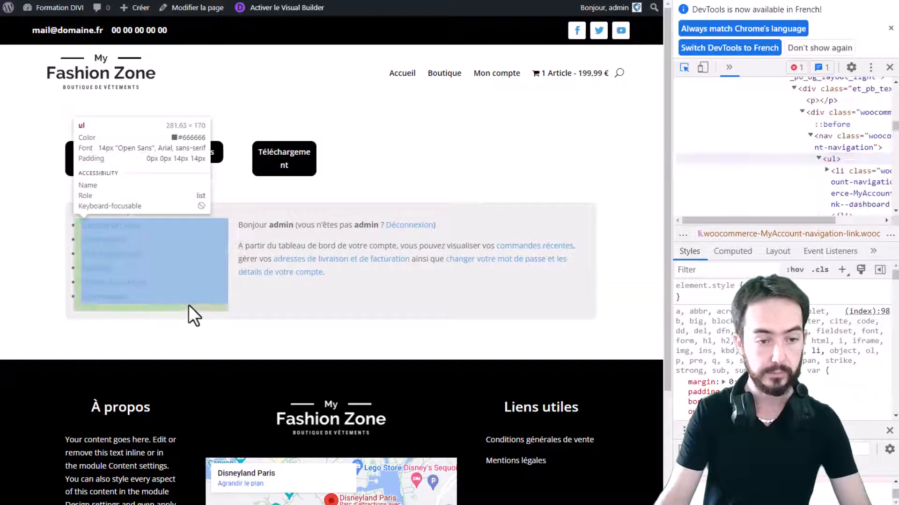
{"action": "left_click", "coordinate": [188, 305]}
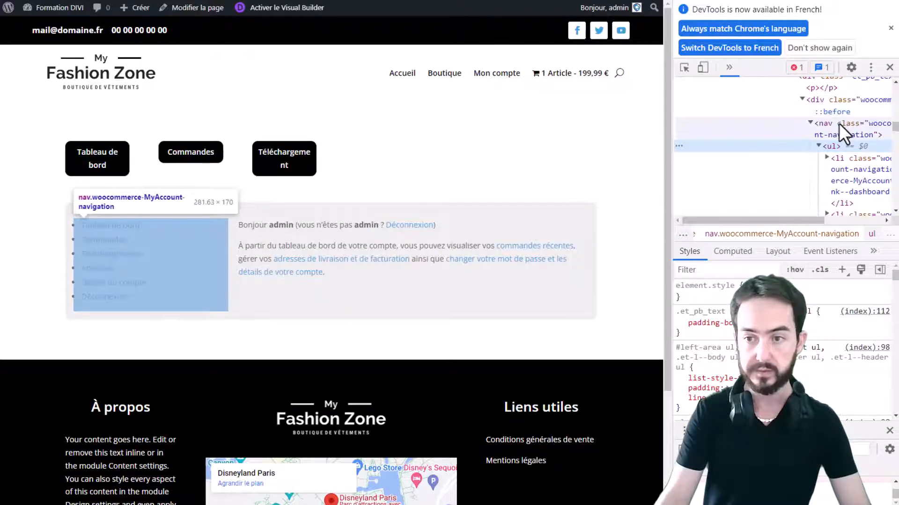
{"action": "left_click", "coordinate": [839, 123]}
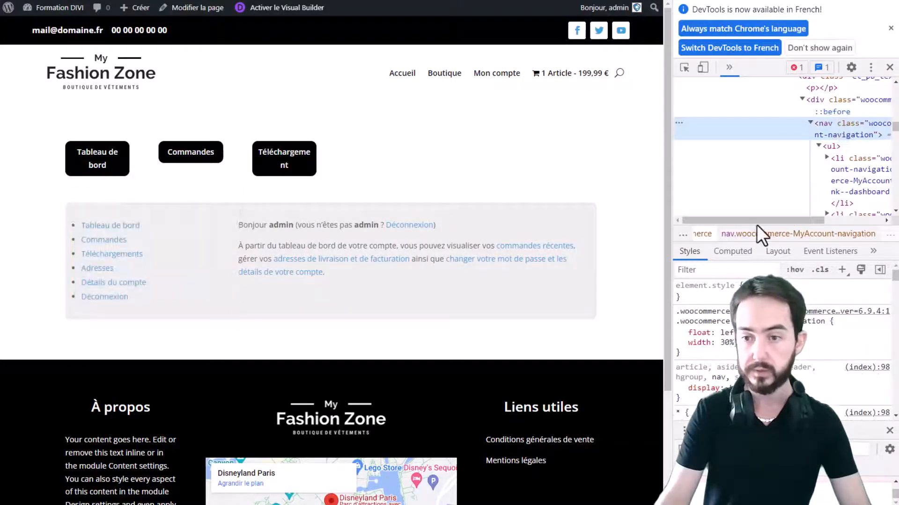
{"action": "left_click_drag", "start_coordinate": [756, 220], "coordinate": [823, 221]}
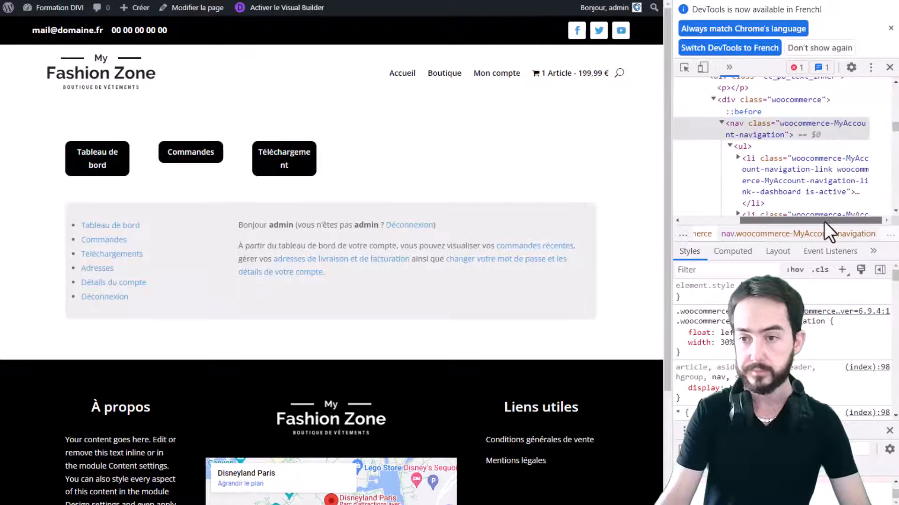
{"action": "double_click", "coordinate": [805, 125]}
{"action": "key", "text": "ctrl+c"}
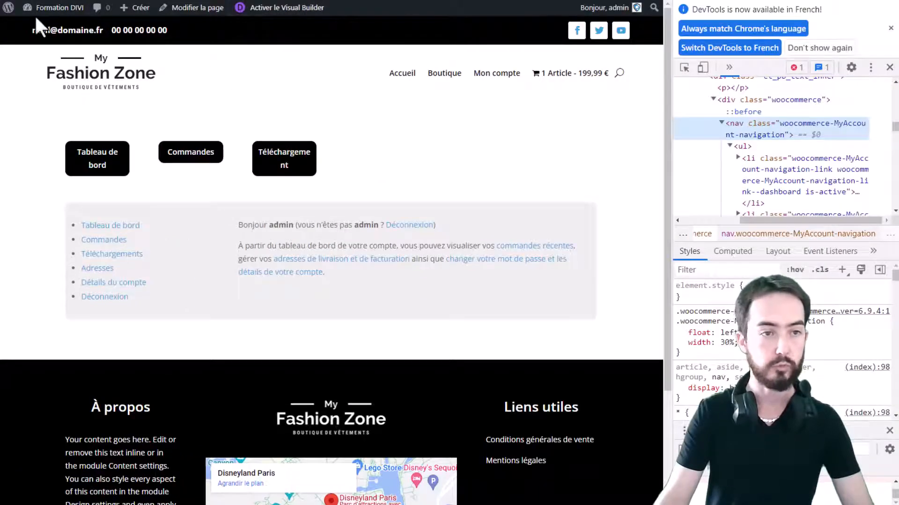
- Add and publish an additional CSS rule in the theme customizer giving .woocommerce-MyAccount-navigation display:none
{"action": "mouse_move", "coordinate": [39, 7]}
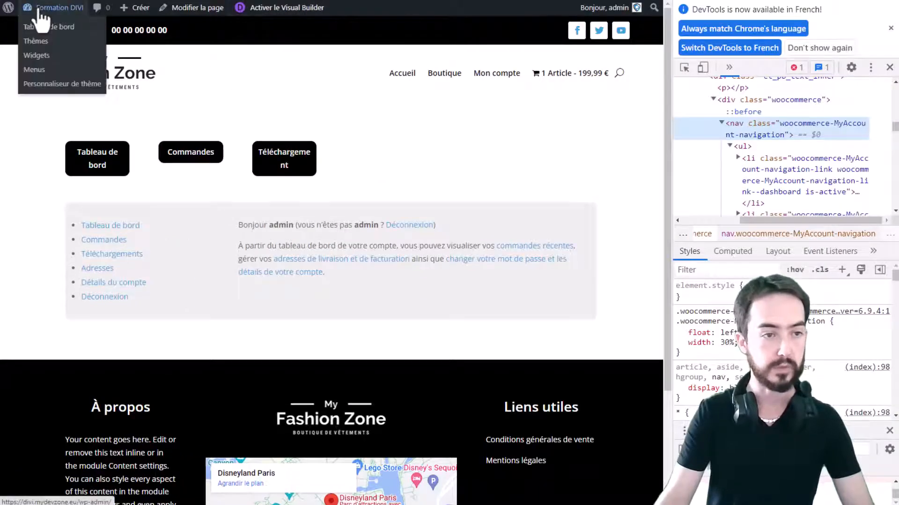
{"action": "left_click", "coordinate": [40, 84]}
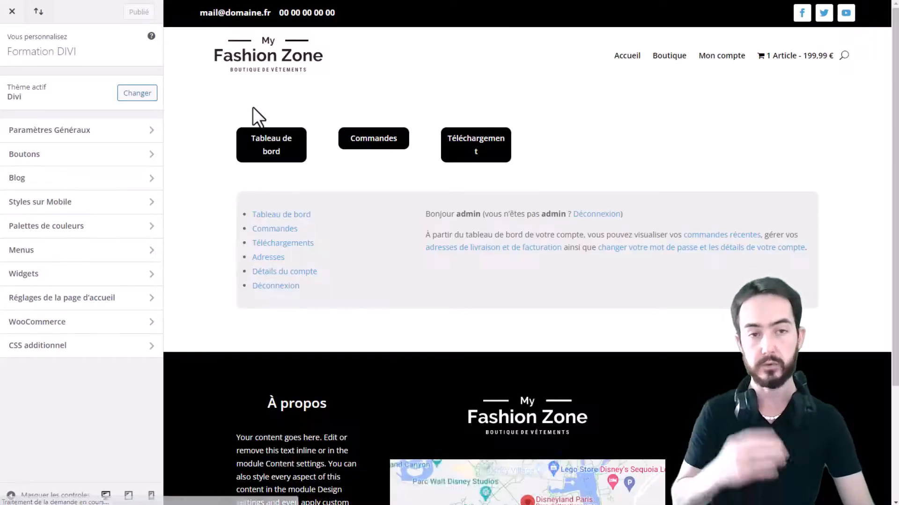
{"action": "left_click", "coordinate": [67, 346]}
{"action": "key", "text": "ctrl+v"}
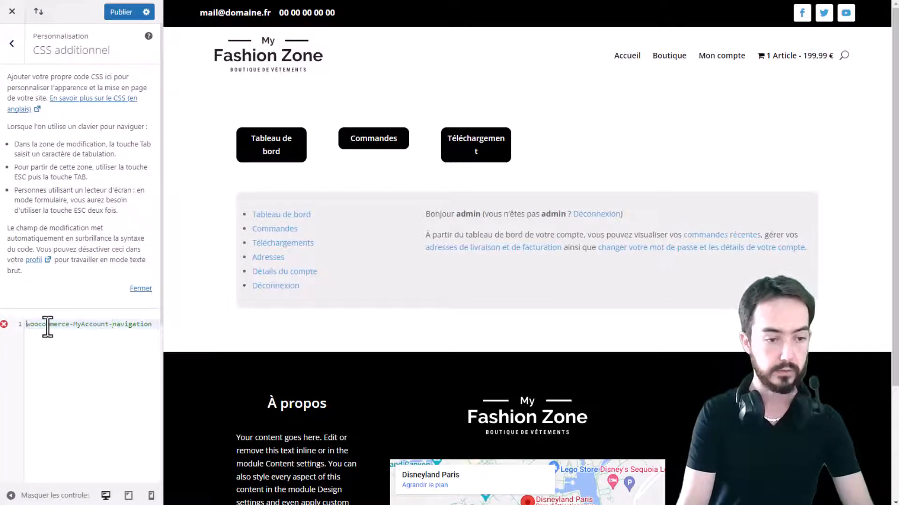
{"action": "type", "text": "."}
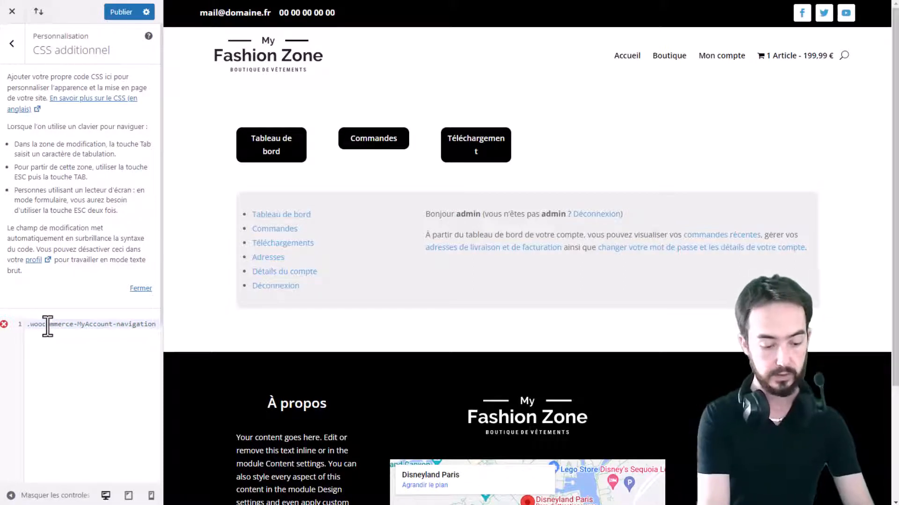
{"action": "type", "text": "{"}
{"action": "key", "text": "Return"}
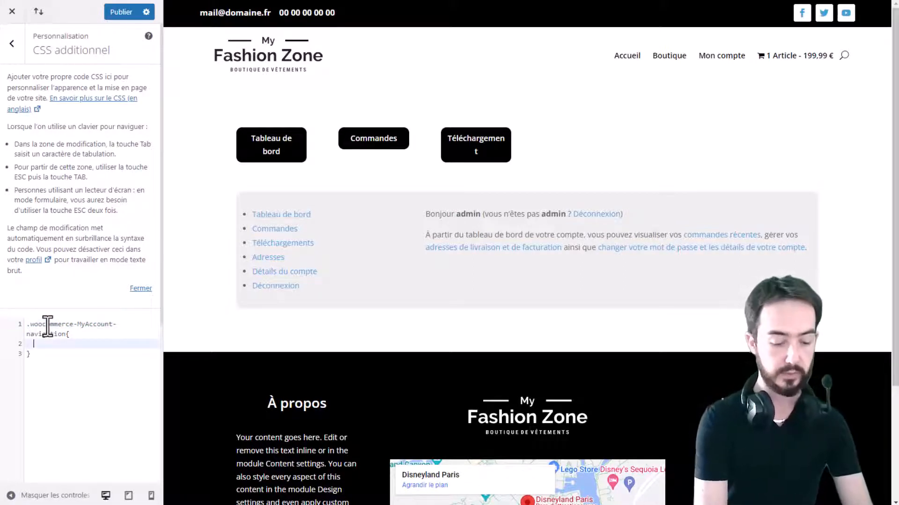
{"action": "type", "text": "display:"}
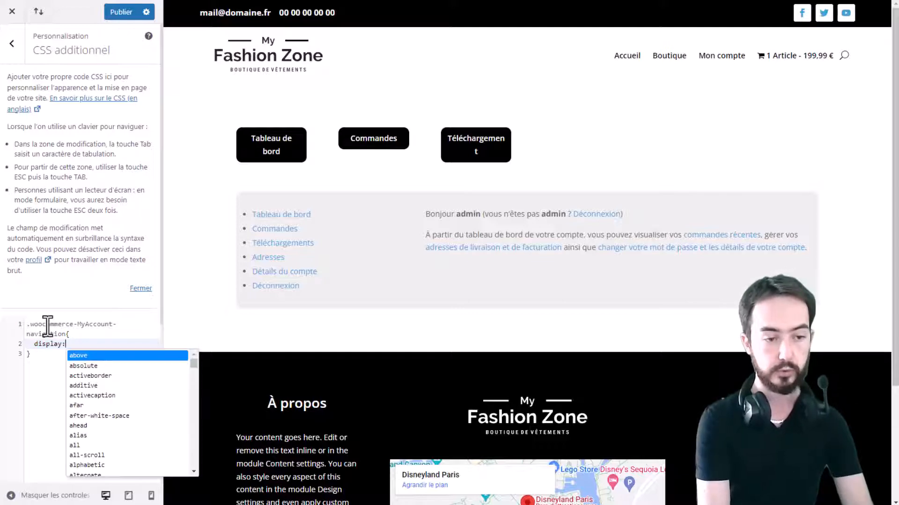
{"action": "type", "text": "none;"}
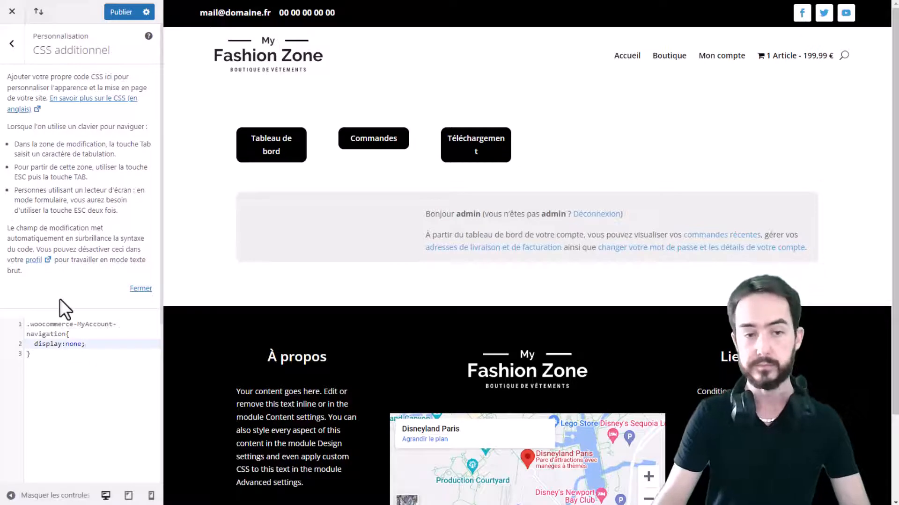
{"action": "left_click", "coordinate": [122, 13]}
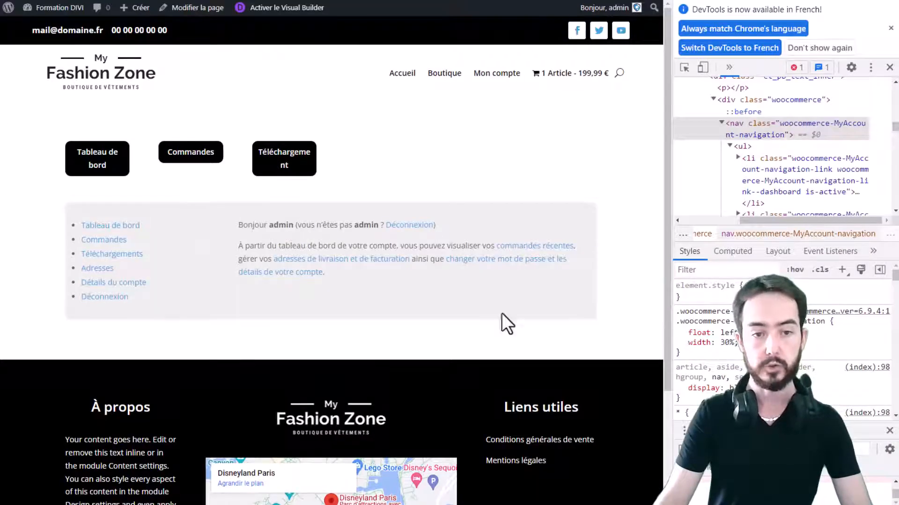
- In the inspected account page code, collapse the nav element and copy the content div's class, woocommerce-MyAccount-content
{"action": "left_click", "coordinate": [721, 123]}
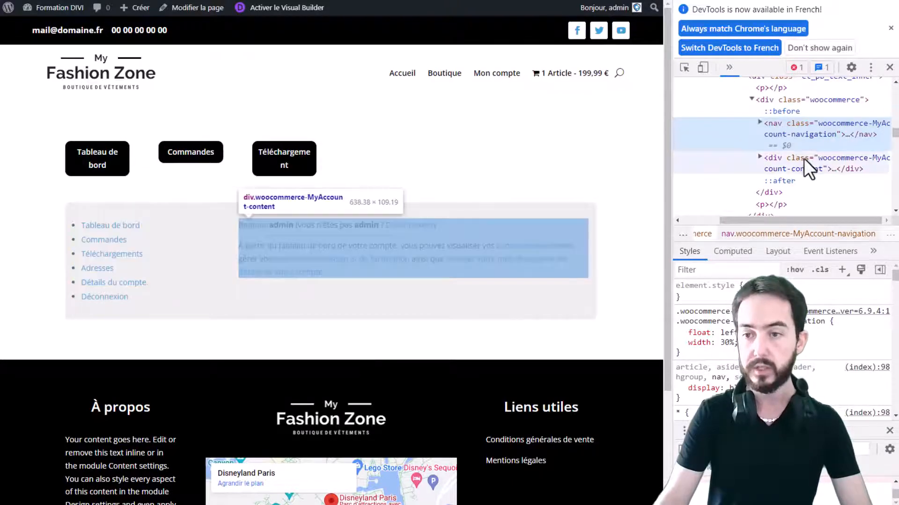
{"action": "double_click", "coordinate": [838, 159]}
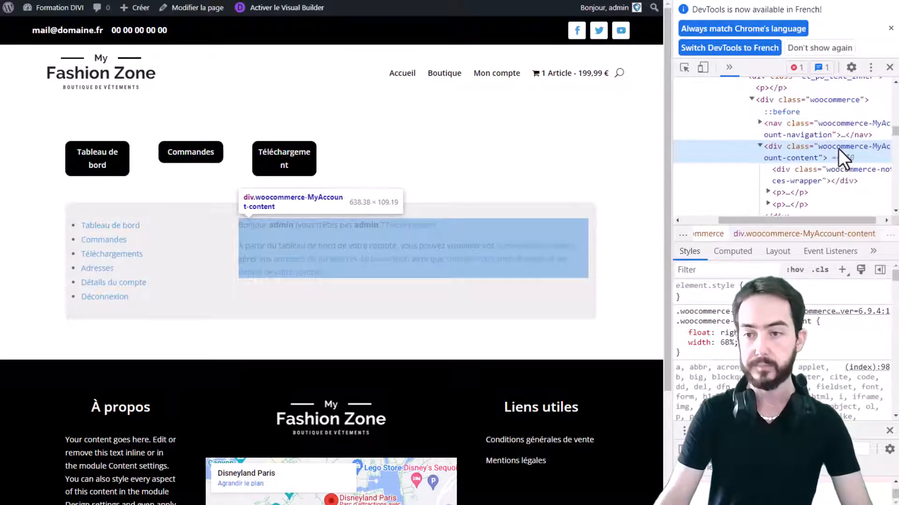
{"action": "double_click", "coordinate": [838, 147]}
{"action": "key", "text": "ctrl+c"}
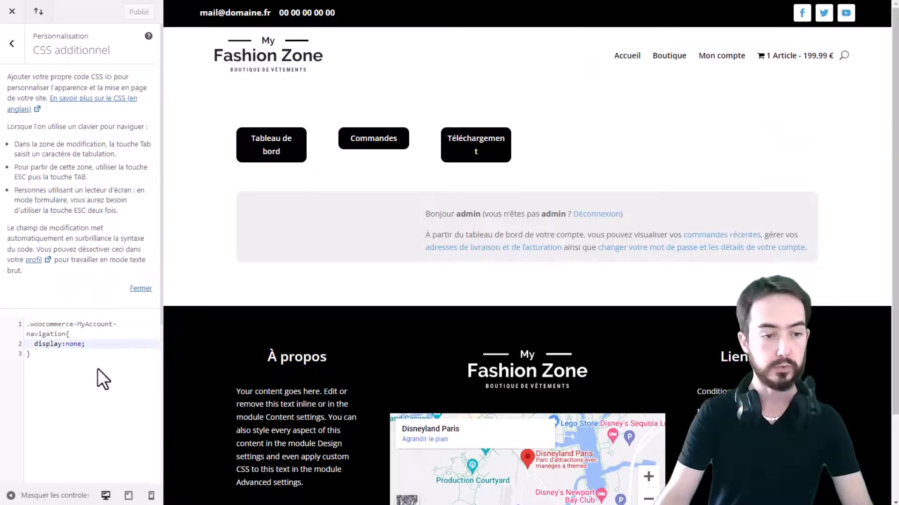
- Add a second CSS rule giving .woocommerce-MyAccount-content width:100%, publish it and reload the account page
{"action": "left_click", "coordinate": [91, 358]}
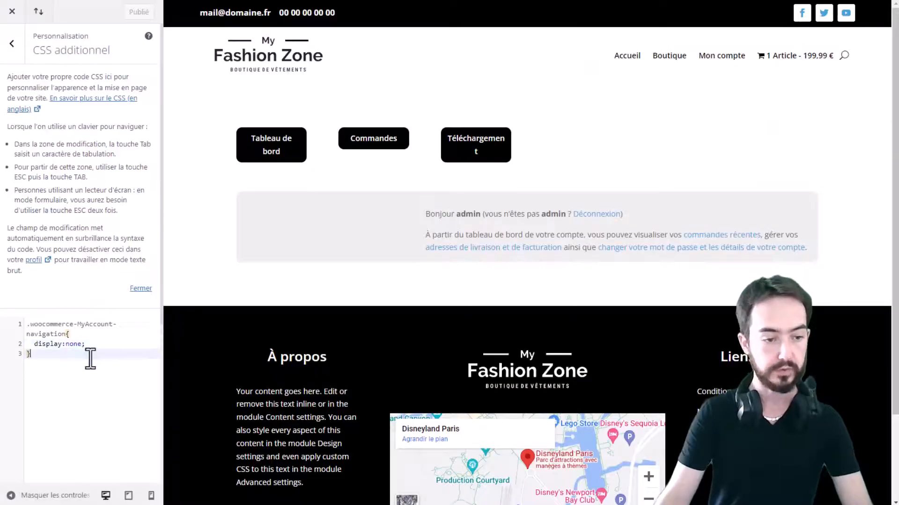
{"action": "key", "text": "Return"}
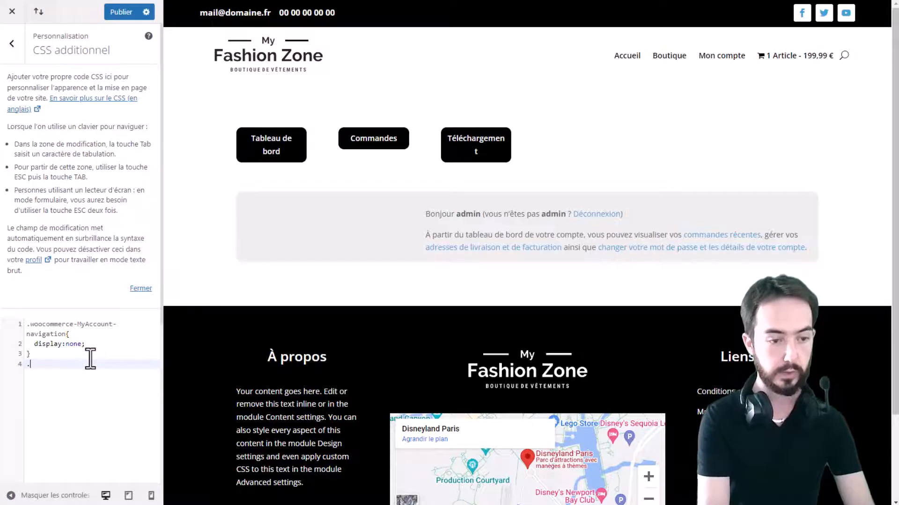
{"action": "type", "text": "."}
{"action": "key", "text": "ctrl+v"}
{"action": "type", "text": "{"}
{"action": "key", "text": "Return"}
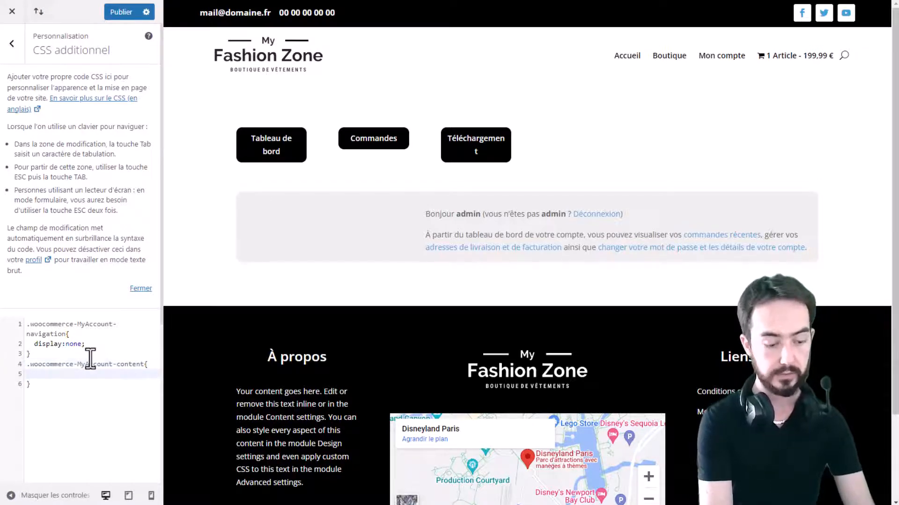
{"action": "type", "text": "width"}
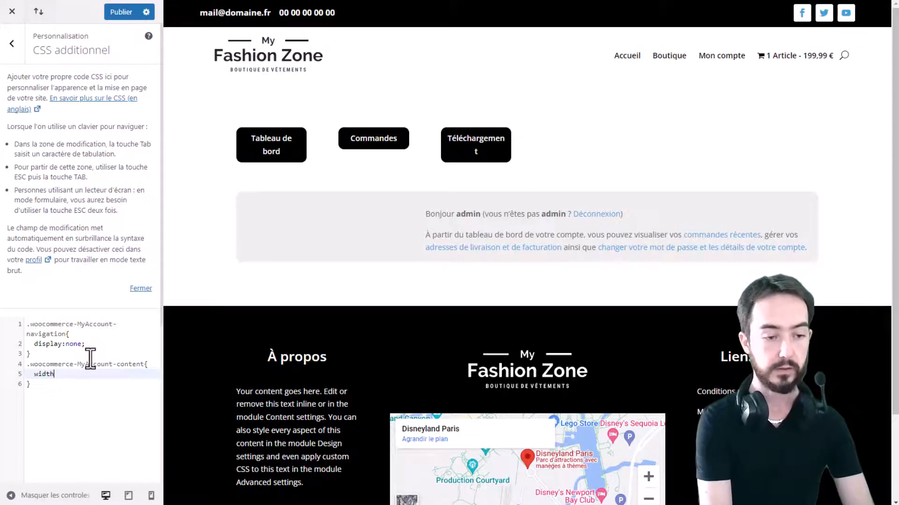
{"action": "type", "text": ":100%;"}
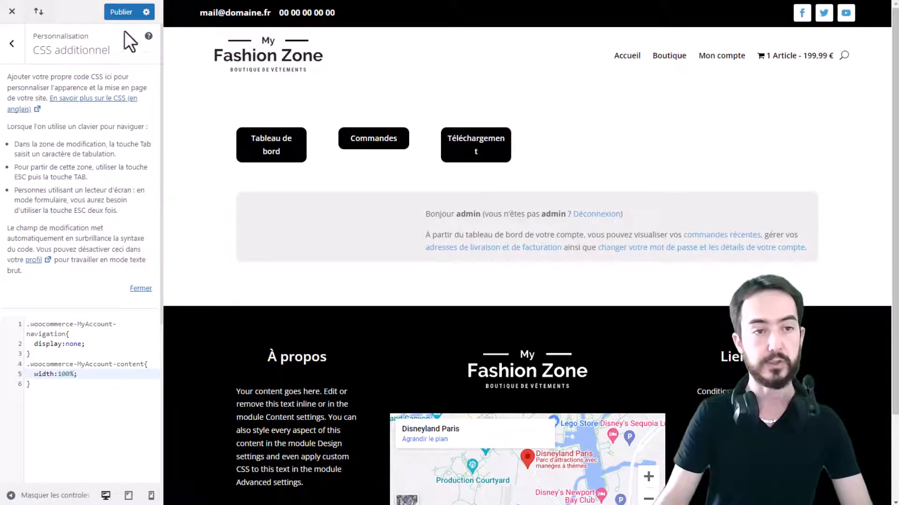
{"action": "left_click", "coordinate": [121, 11]}
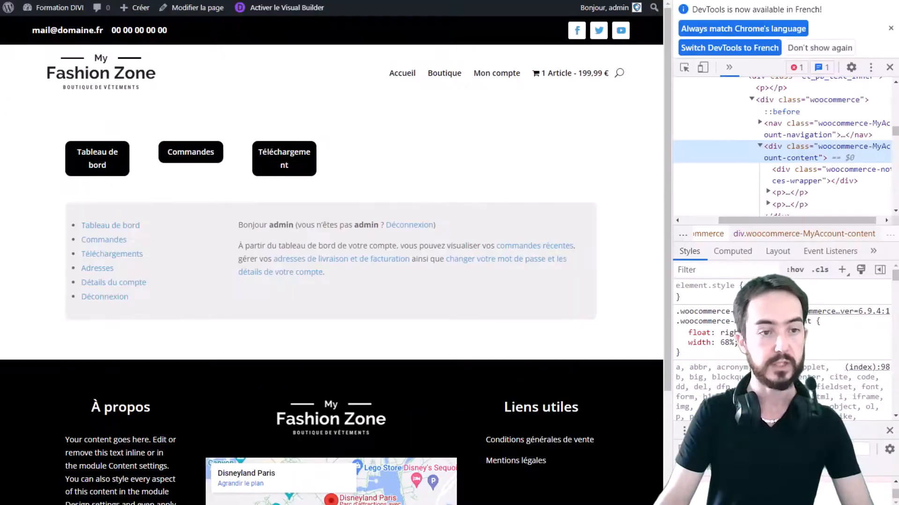
{"action": "key", "text": "F5"}
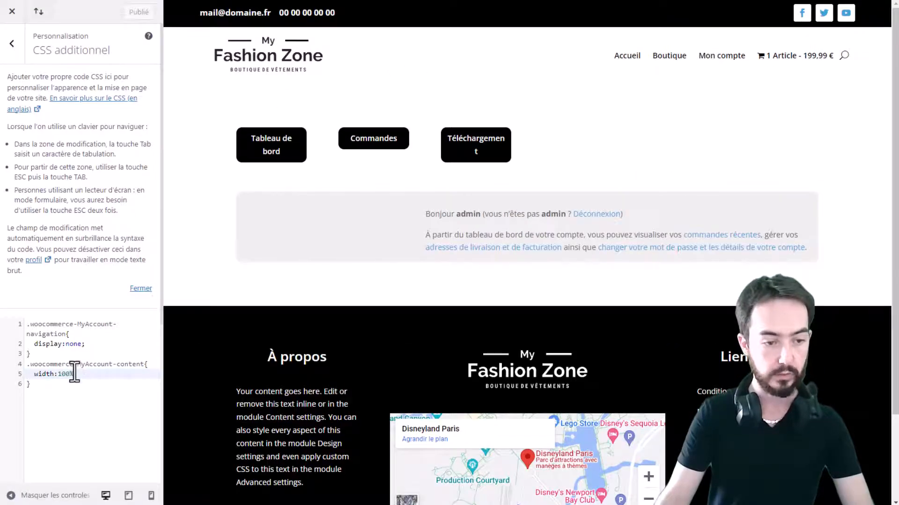
- Mark the 100% width of the .woocommerce-MyAccount-content rule as !important and publish the CSS
{"action": "type", "text": "!important;"}
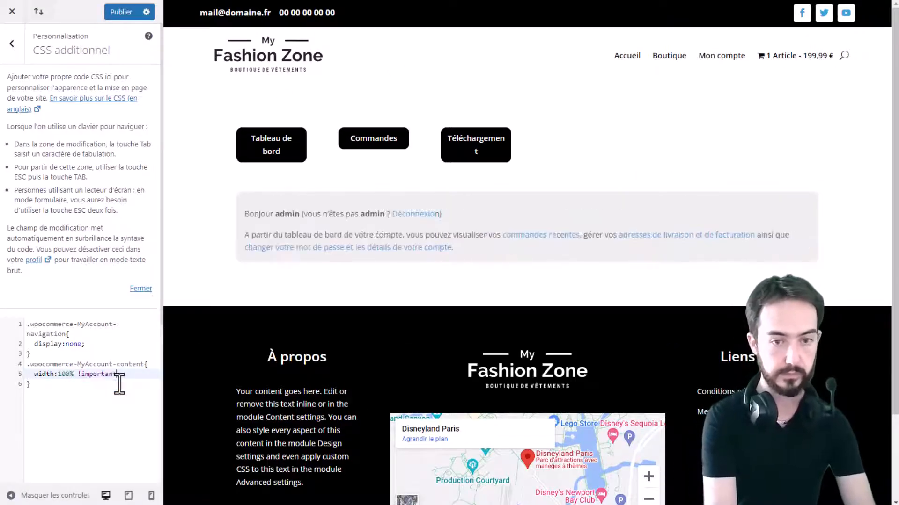
{"action": "left_click", "coordinate": [121, 12]}
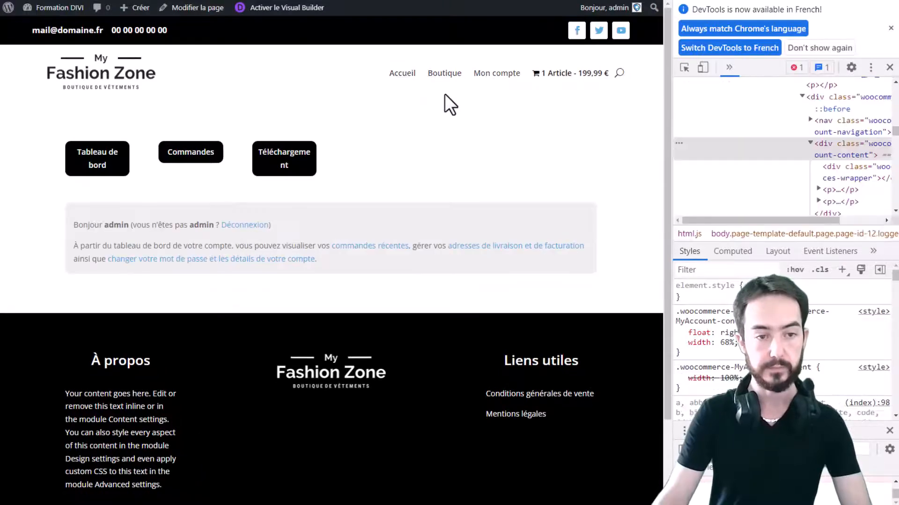
- Close the code inspector and test the "Commandes" and "Téléchargement" buttons on the published account page
{"action": "left_click", "coordinate": [890, 68]}
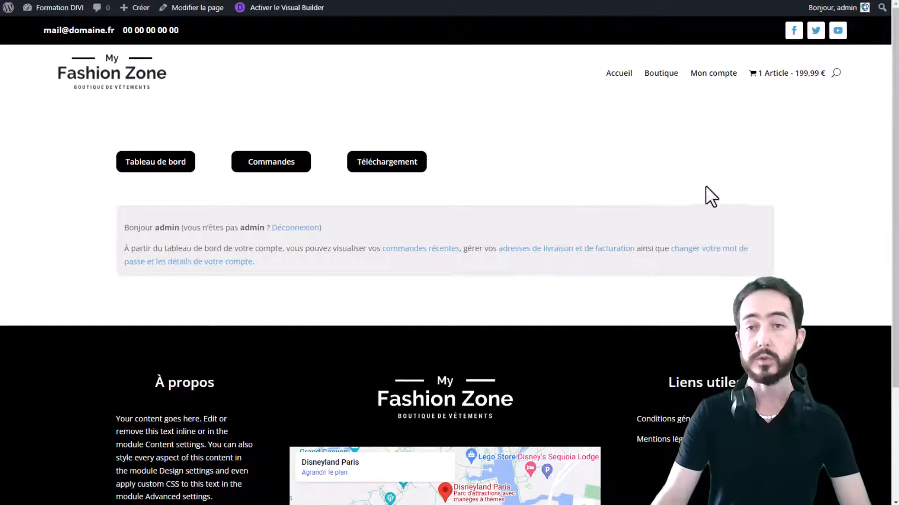
{"action": "left_click", "coordinate": [279, 164]}
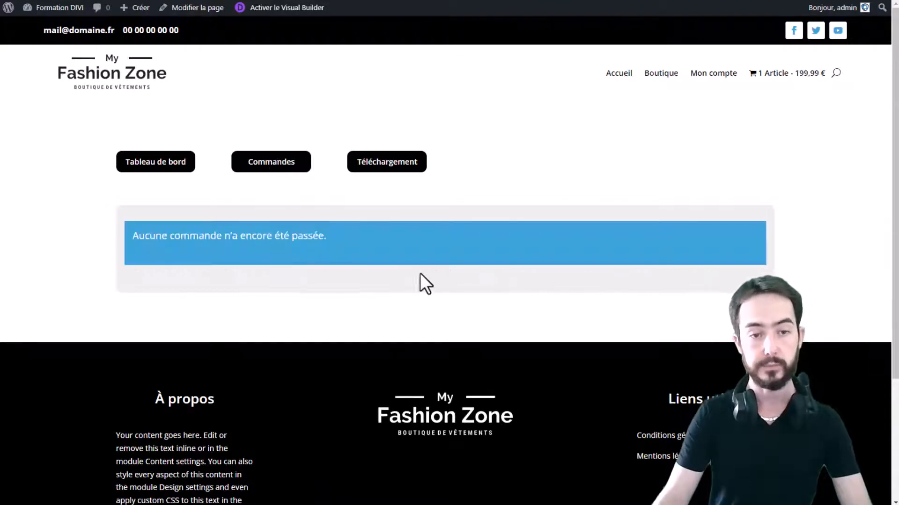
{"action": "left_click", "coordinate": [381, 166]}
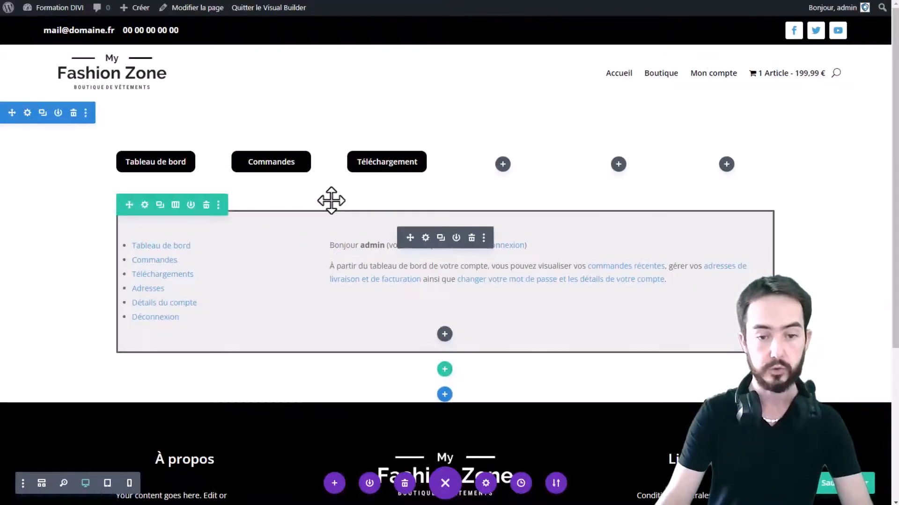
- Preview the account page layout at tablet and phone widths in the Visual Builder, and return to the desktop view
{"action": "left_click", "coordinate": [108, 483]}
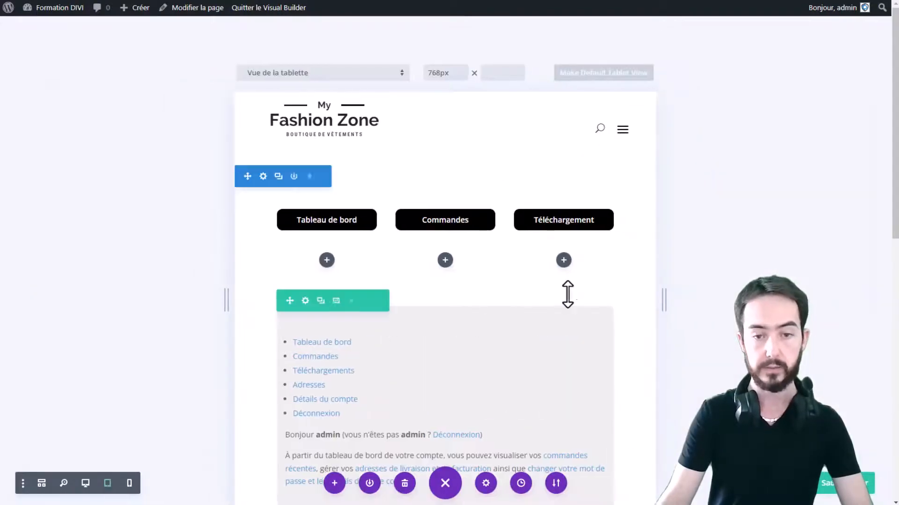
{"action": "scroll", "coordinate": [382, 204], "scroll_direction": "down", "scroll_amount": 1}
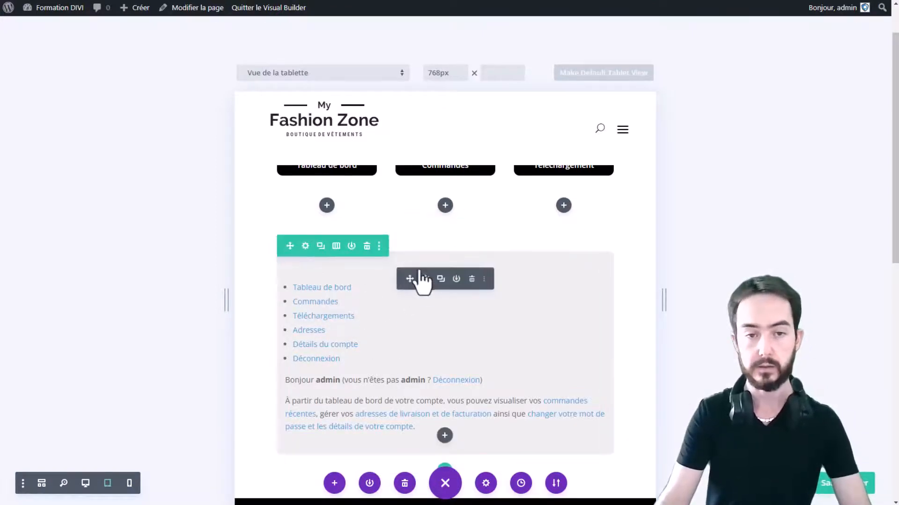
{"action": "scroll", "coordinate": [421, 281], "scroll_direction": "down", "scroll_amount": 1}
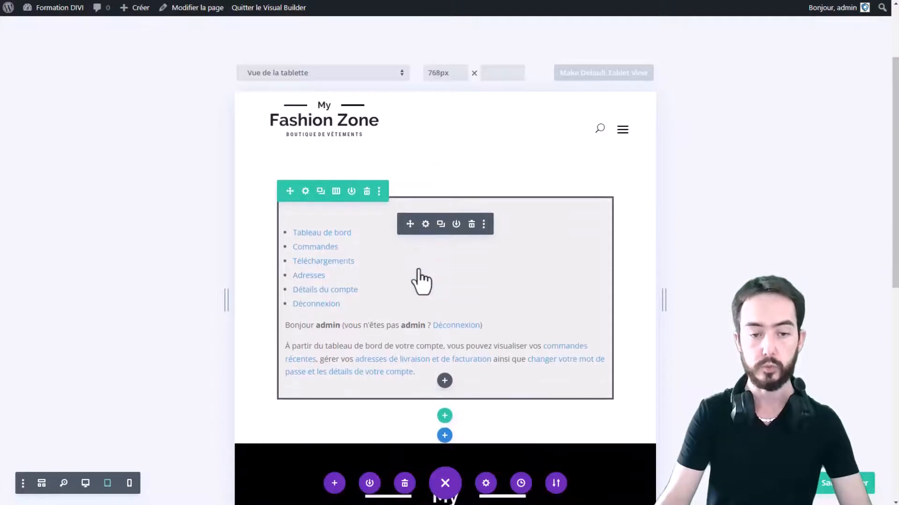
{"action": "left_click", "coordinate": [129, 483]}
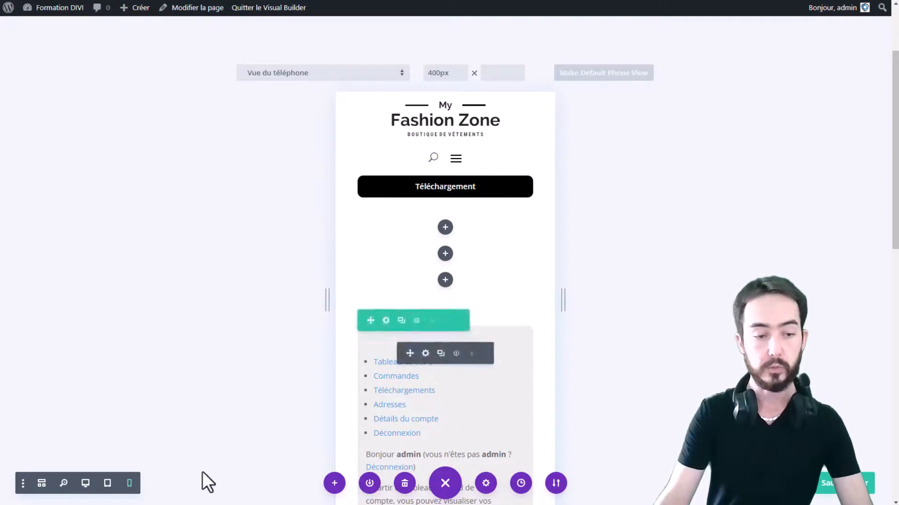
{"action": "left_click", "coordinate": [85, 483]}
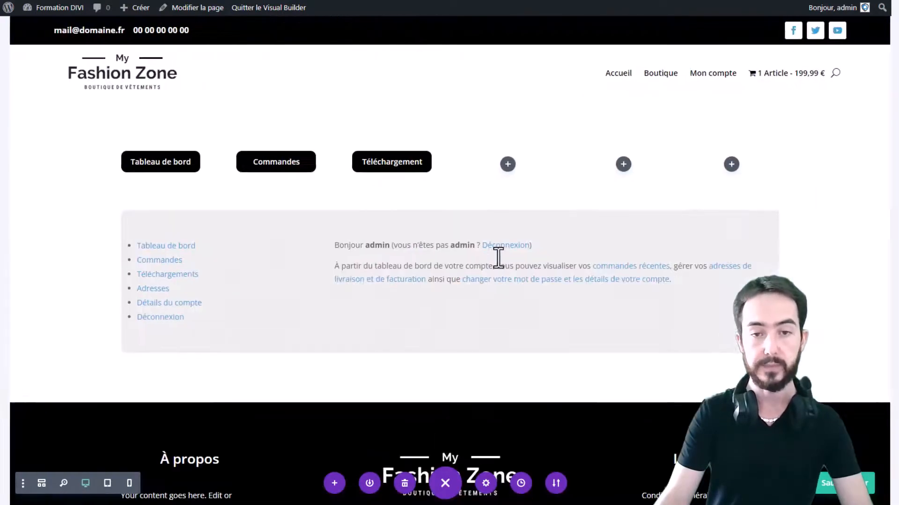